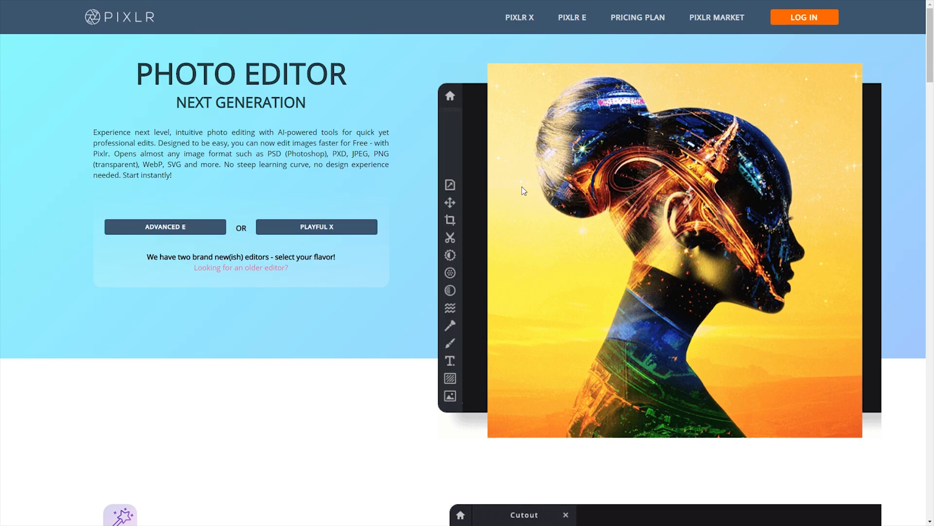
pyautogui.moveTo(288, 152)
pyautogui.mouseDown()
pyautogui.moveTo(323, 154)
pyautogui.moveTo(289, 154)
pyautogui.mouseUp()
pyautogui.click(325, 155)
pyautogui.click(289, 153)
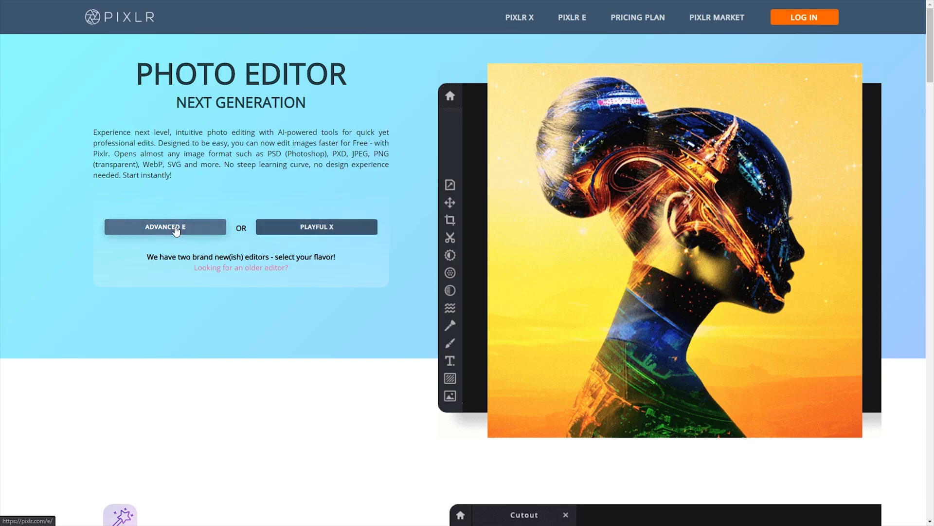
# Open the Pixlr X editor and remove the untitled document from the history
pyautogui.click(319, 230)
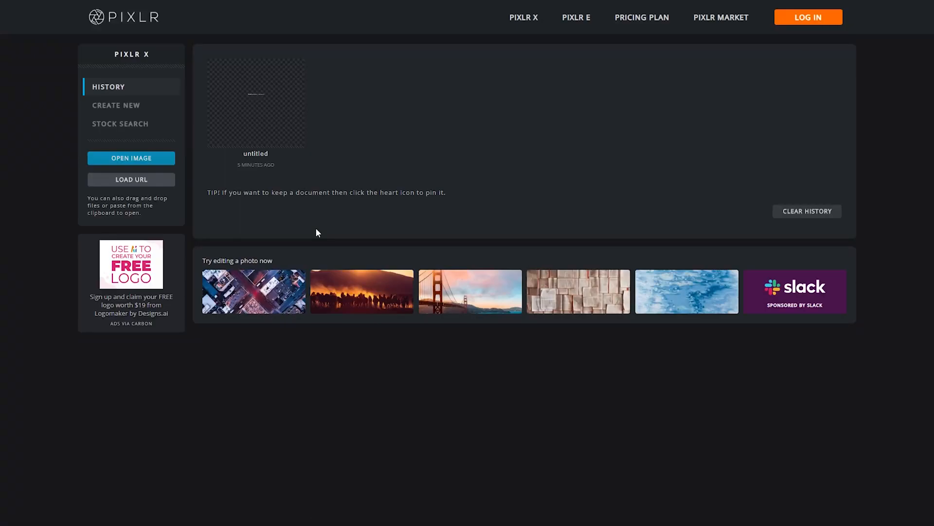
pyautogui.moveTo(282, 113)
pyautogui.click(295, 69)
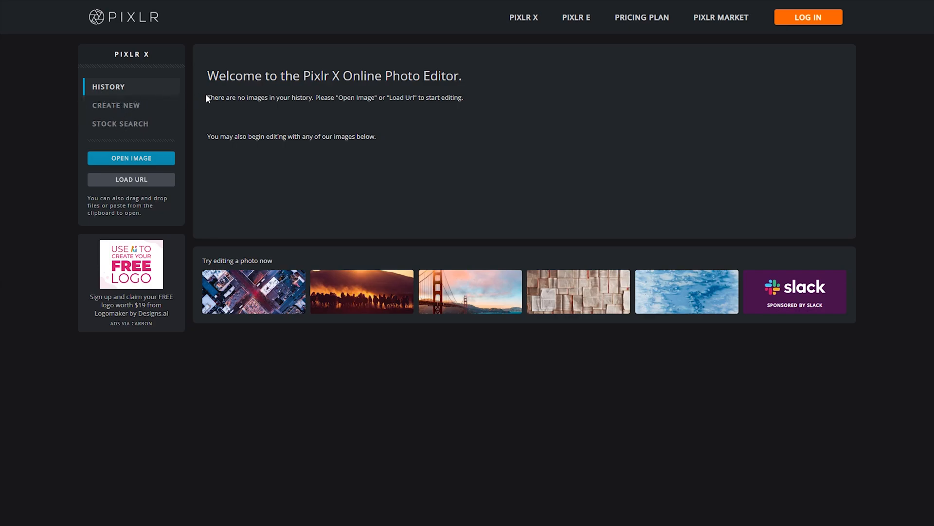
# Create a blank document from the Web 720p preset at 1280 x 720
pyautogui.click(133, 106)
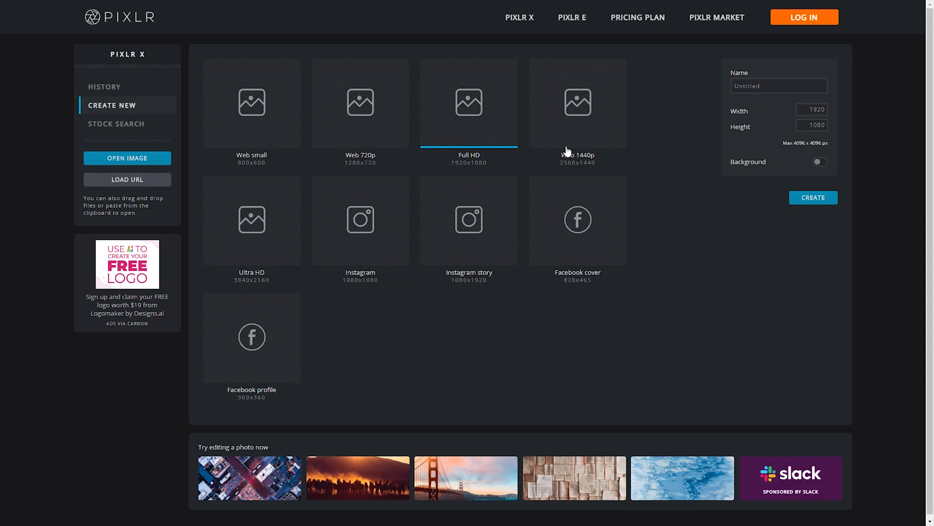
pyautogui.click(372, 119)
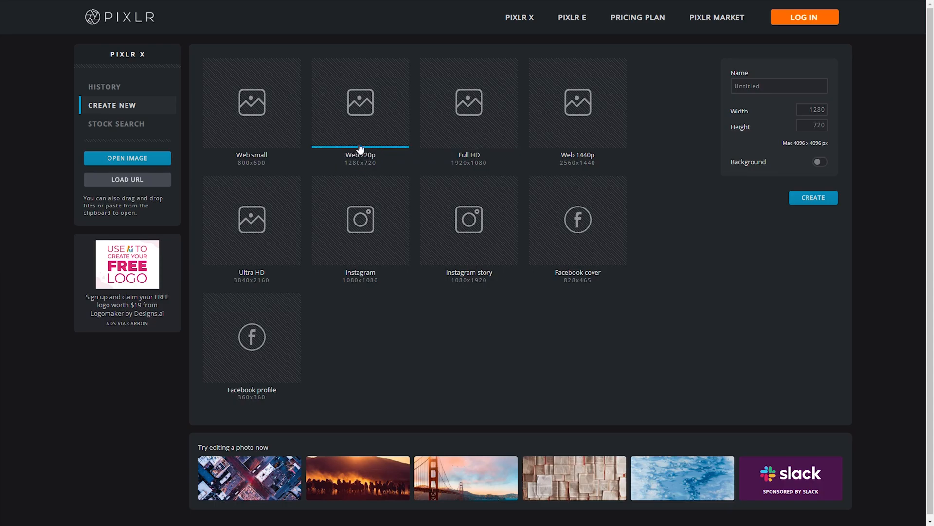
pyautogui.click(812, 198)
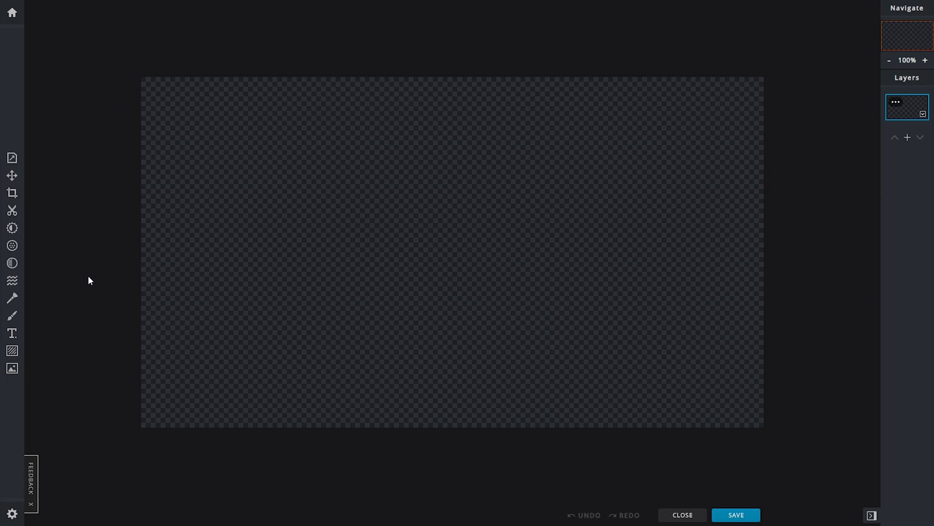
# Search the stock image library for "fortnite", then return to the blank document without adding an image
pyautogui.click(11, 373)
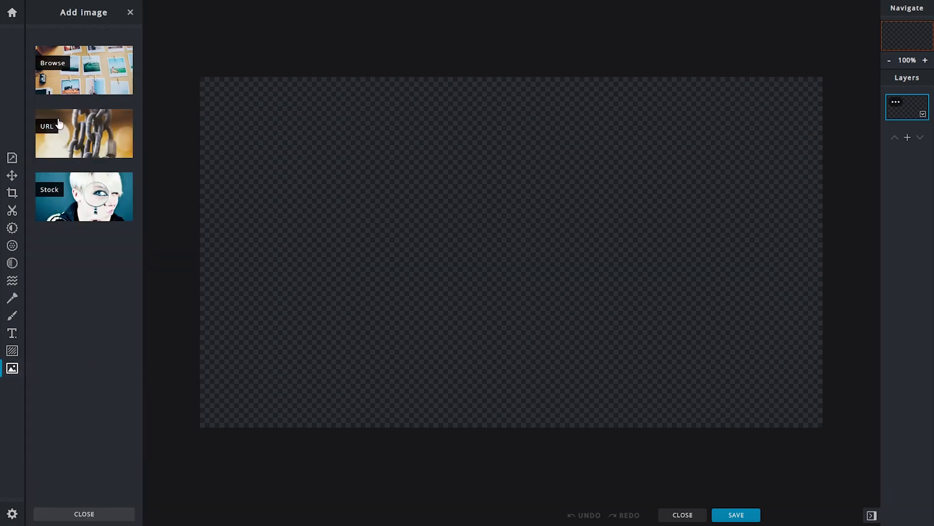
pyautogui.click(71, 195)
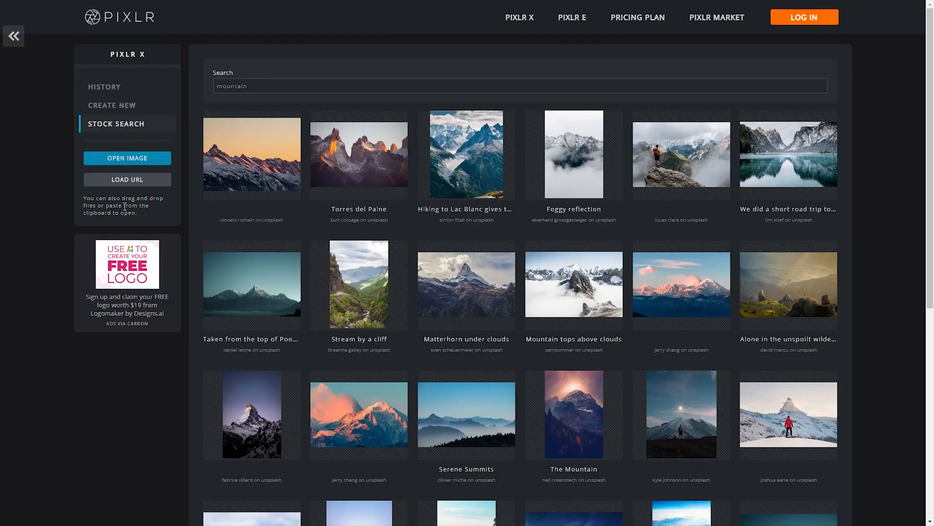
pyautogui.click(259, 85)
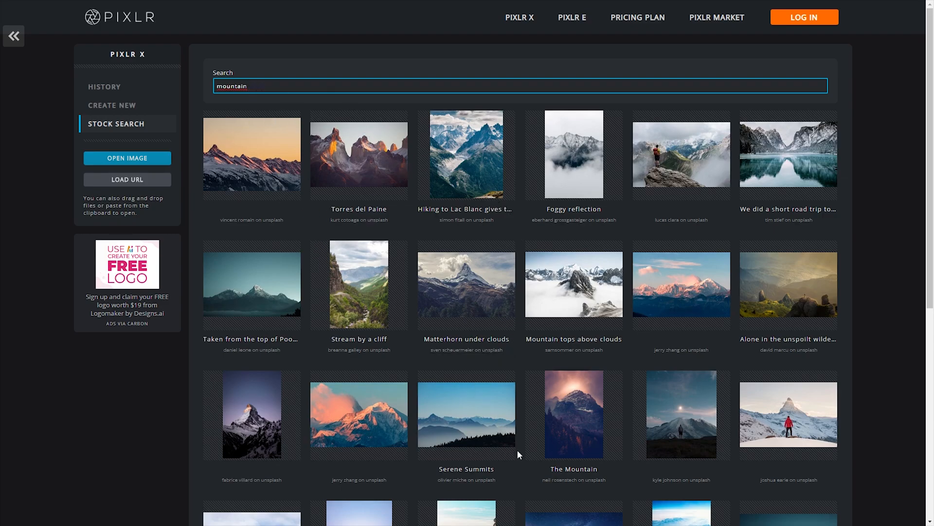
pyautogui.moveTo(248, 85); pyautogui.dragTo(192, 82)
pyautogui.write('fortnite')
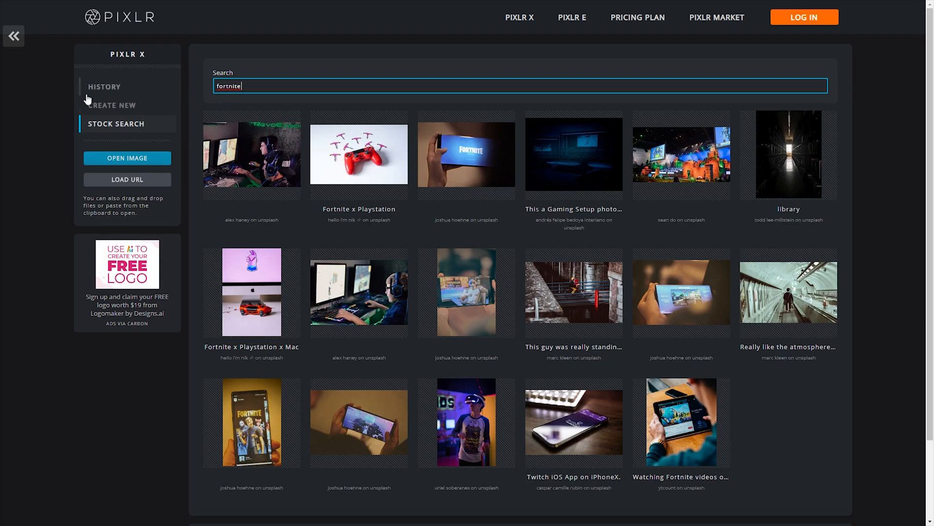
pyautogui.click(15, 36)
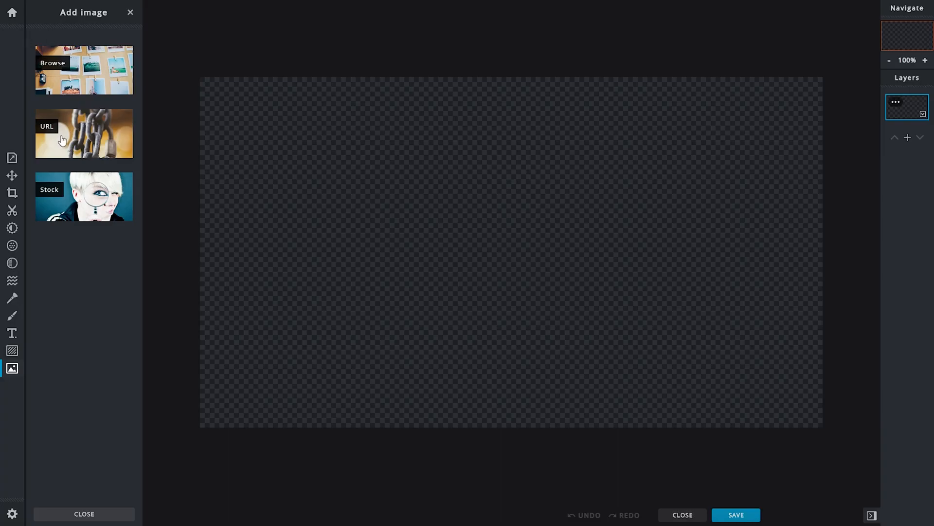
pyautogui.click(84, 129)
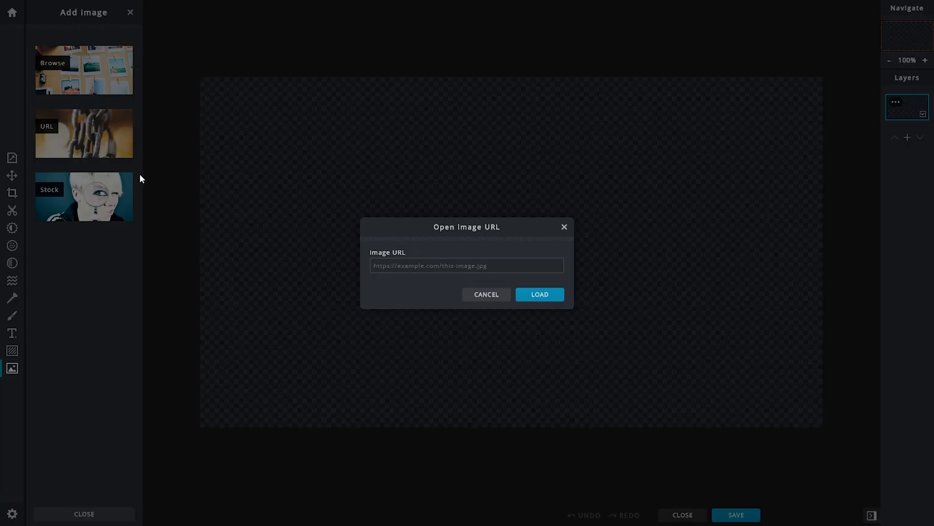
pyautogui.click(379, 266)
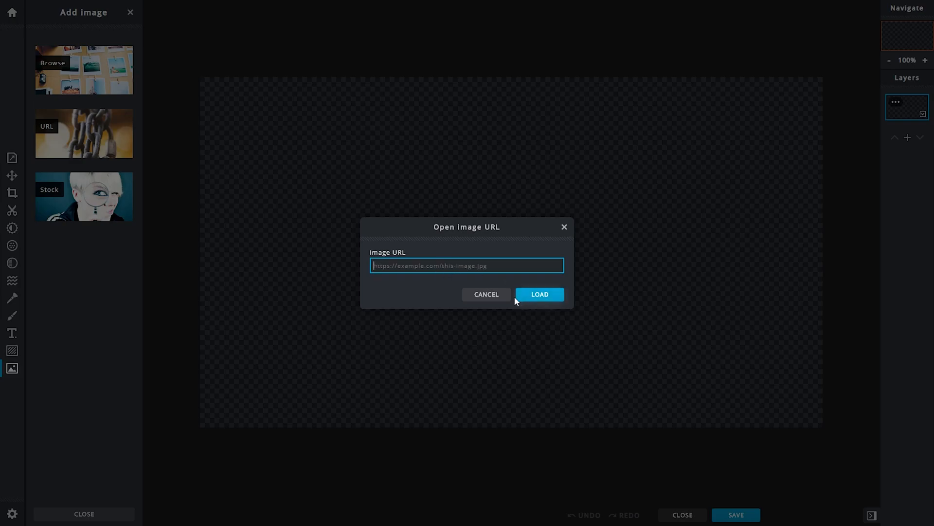
pyautogui.click(564, 227)
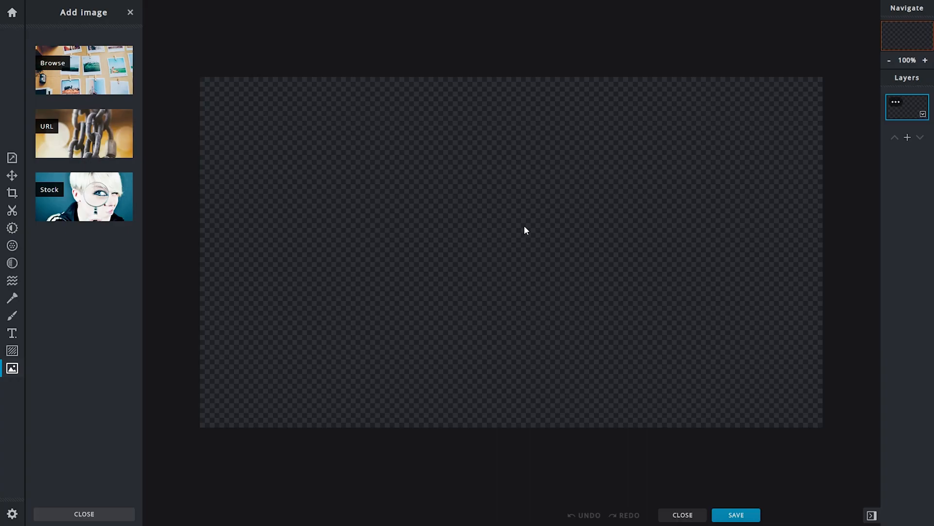
# Add the blue textured background image from the computer as a layer in the current document
pyautogui.click(74, 77)
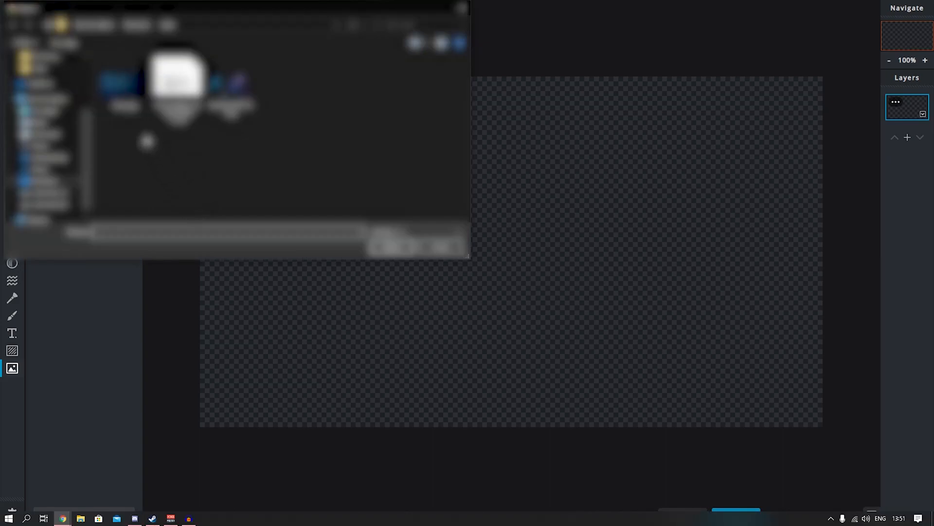
pyautogui.click(124, 83)
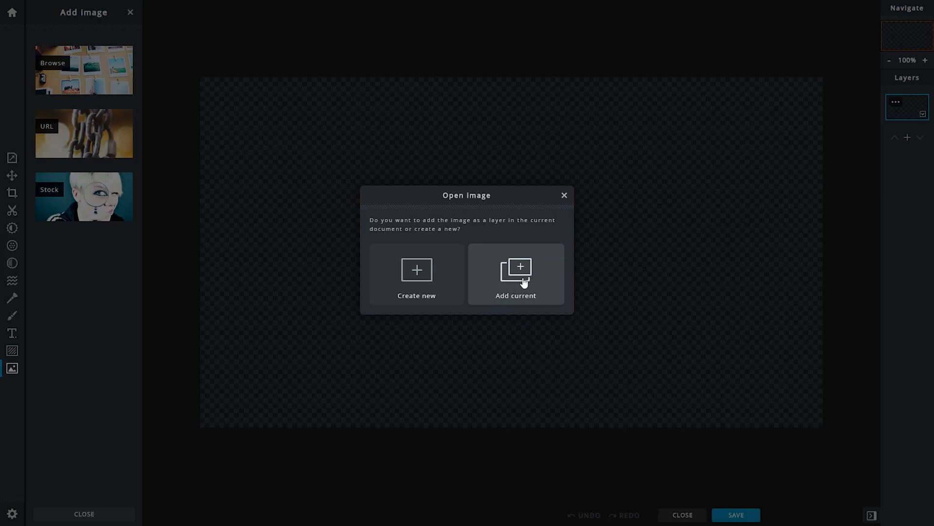
pyautogui.click(524, 297)
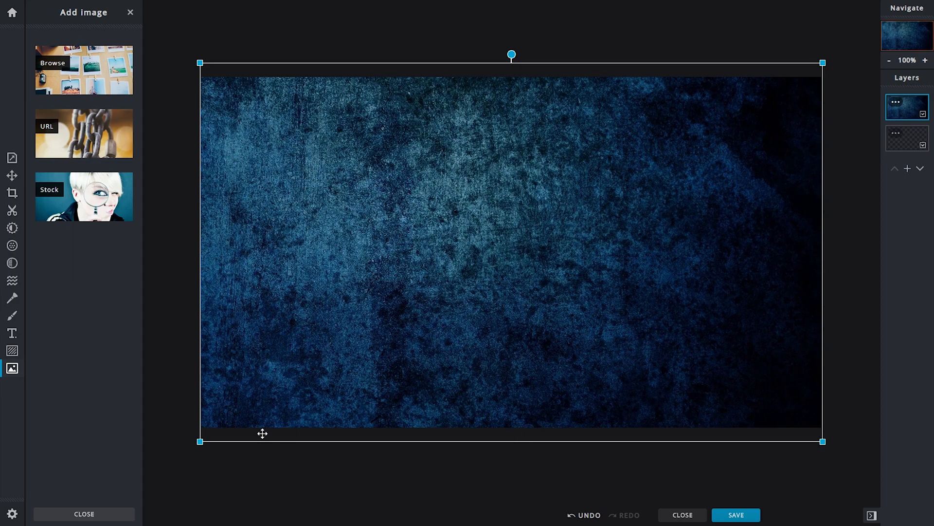
# Try to resize the blue background image from its lower-right corner
pyautogui.click(163, 370)
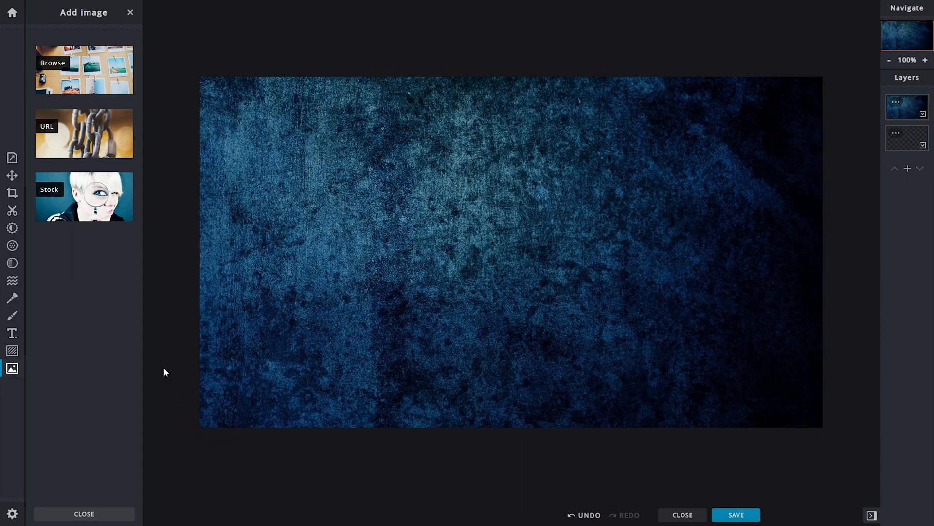
pyautogui.click(321, 323)
pyautogui.moveTo(823, 442); pyautogui.dragTo(827, 436)
pyautogui.click(838, 430)
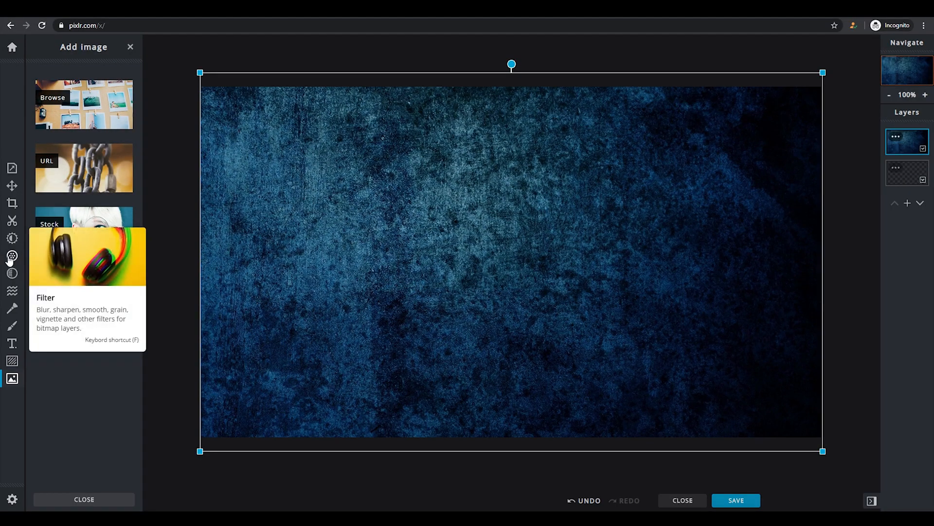
# Preview a Blur filter of 26 on the background image and discard it without applying
pyautogui.click(11, 257)
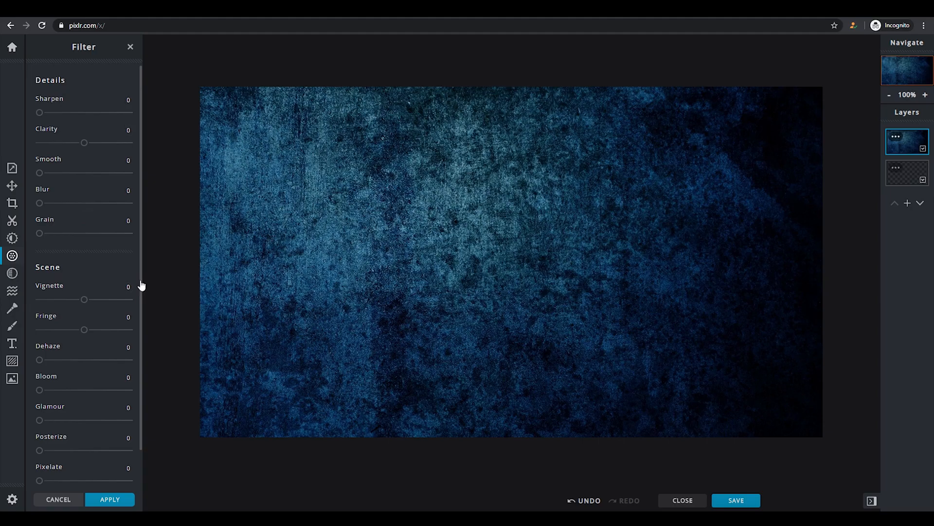
pyautogui.moveTo(141, 286); pyautogui.dragTo(136, 335)
pyautogui.moveTo(84, 259)
pyautogui.mouseDown()
pyautogui.moveTo(59, 261)
pyautogui.moveTo(84, 262)
pyautogui.mouseUp()
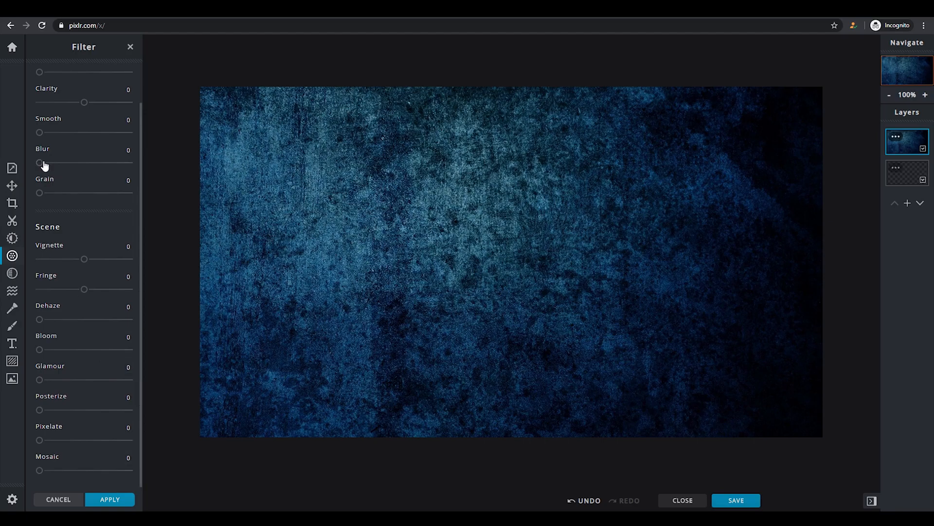
pyautogui.moveTo(41, 164); pyautogui.dragTo(63, 167)
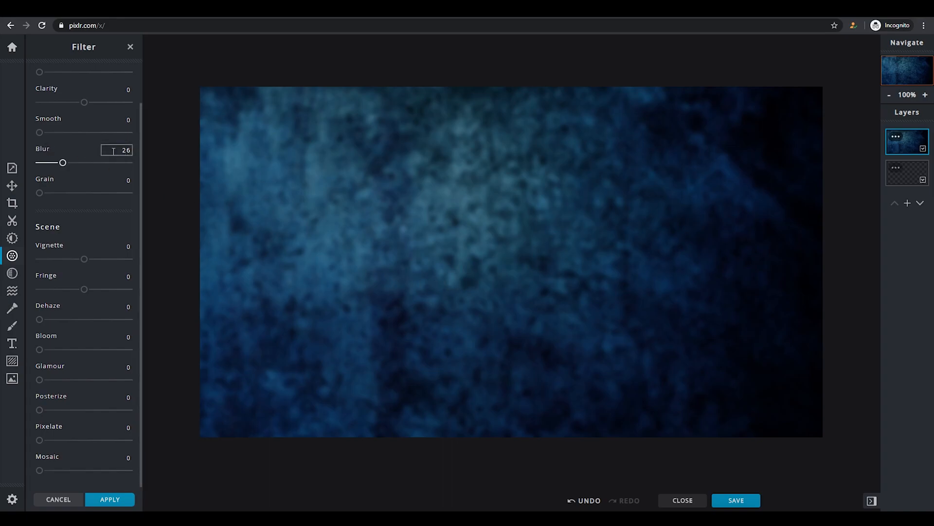
pyautogui.moveTo(143, 195); pyautogui.dragTo(142, 146)
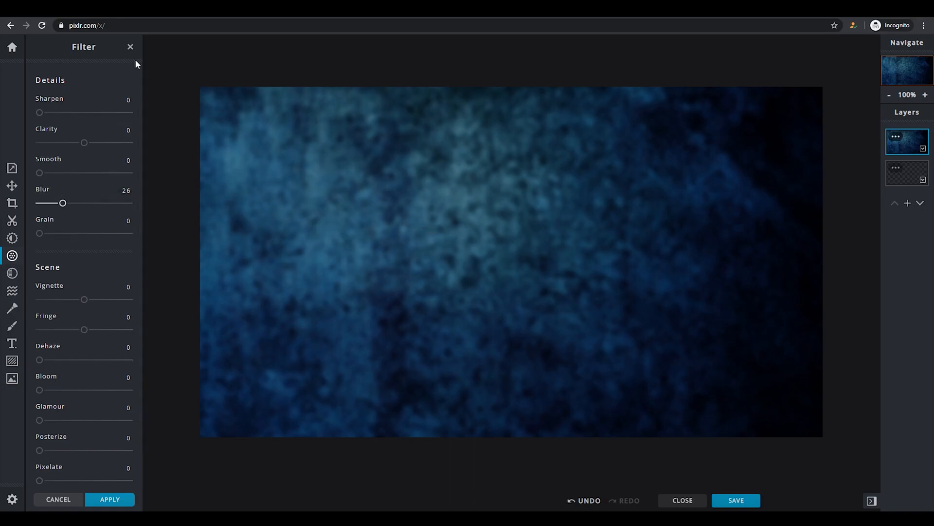
pyautogui.click(130, 47)
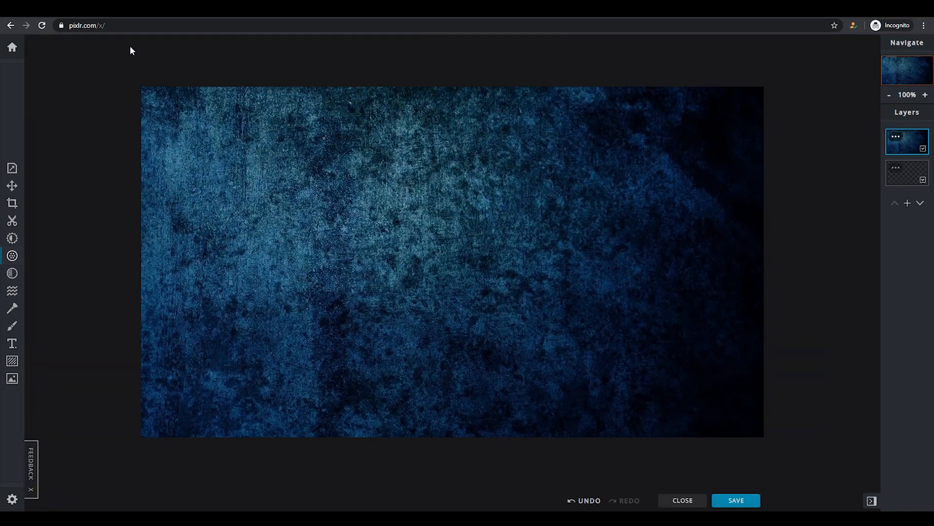
# Add a text layer in the Arial font and move it to the upper part of the canvas
pyautogui.click(12, 344)
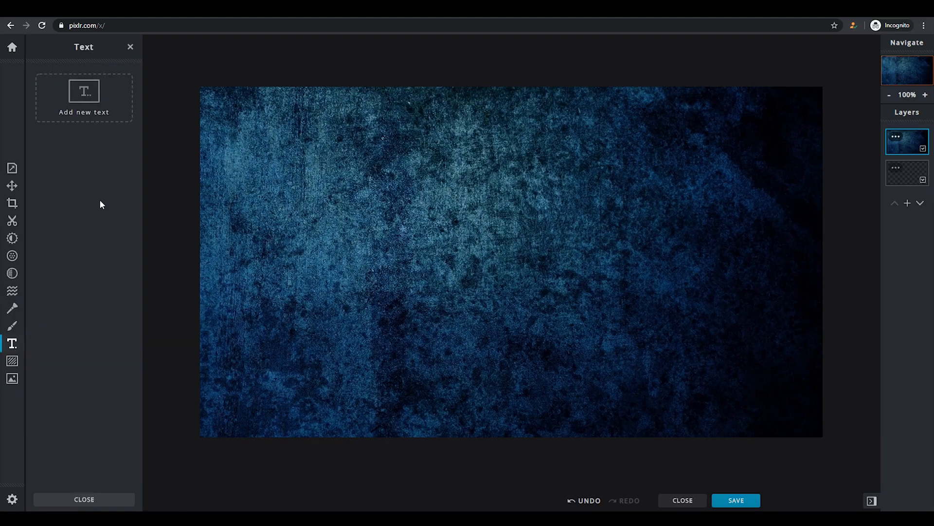
pyautogui.click(74, 113)
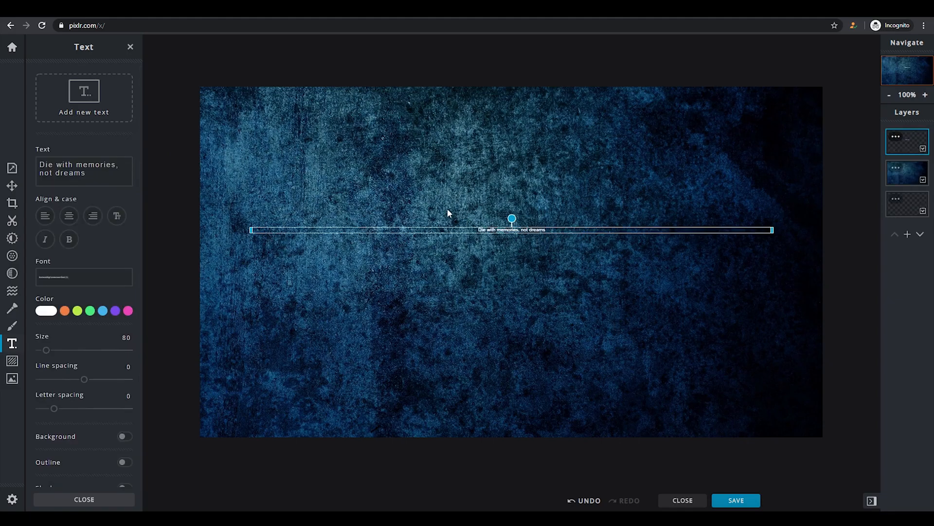
pyautogui.click(83, 277)
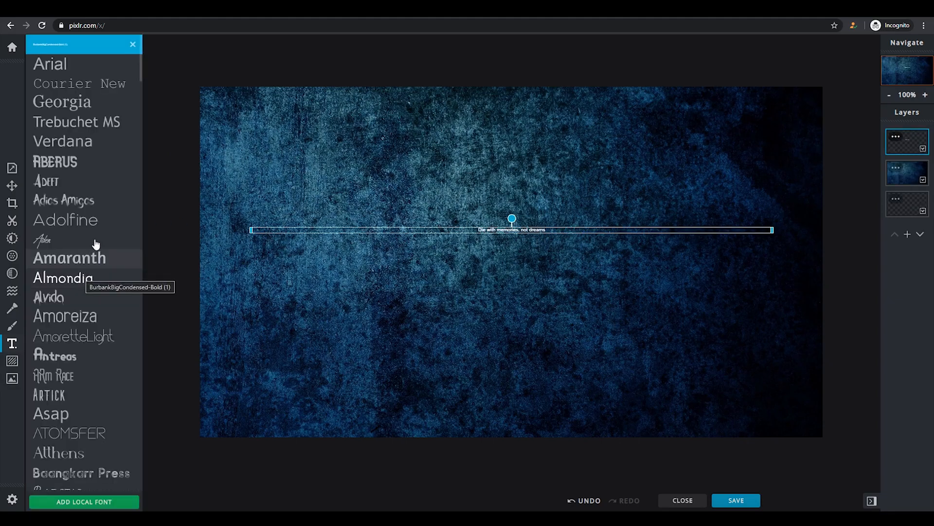
pyautogui.click(81, 70)
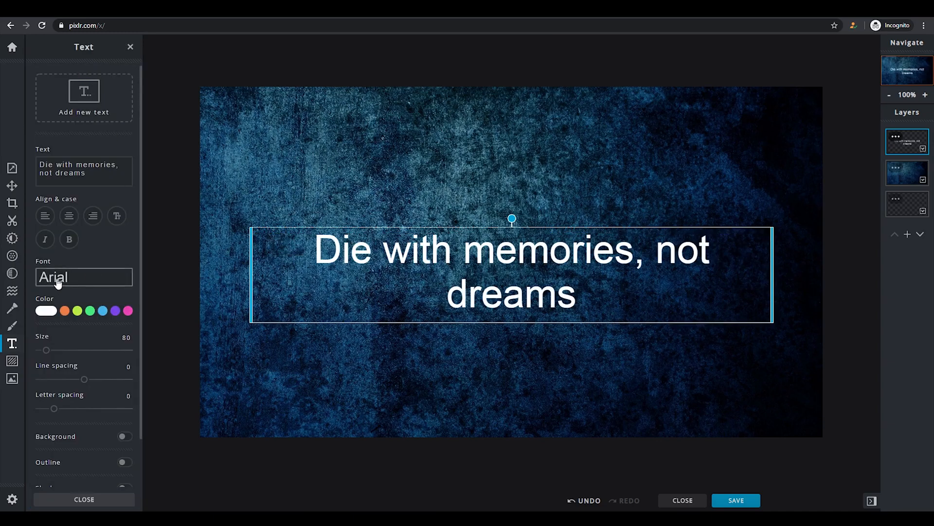
pyautogui.moveTo(503, 276); pyautogui.dragTo(503, 171)
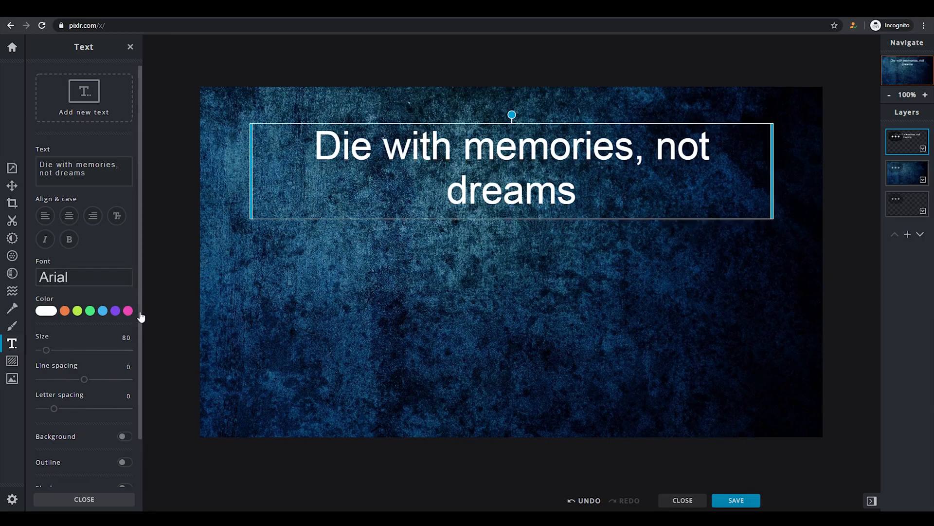
# Replace the placeholder wording of the text layer with "youtube" and "thumbnail" on two lines
pyautogui.moveTo(93, 173); pyautogui.dragTo(25, 154)
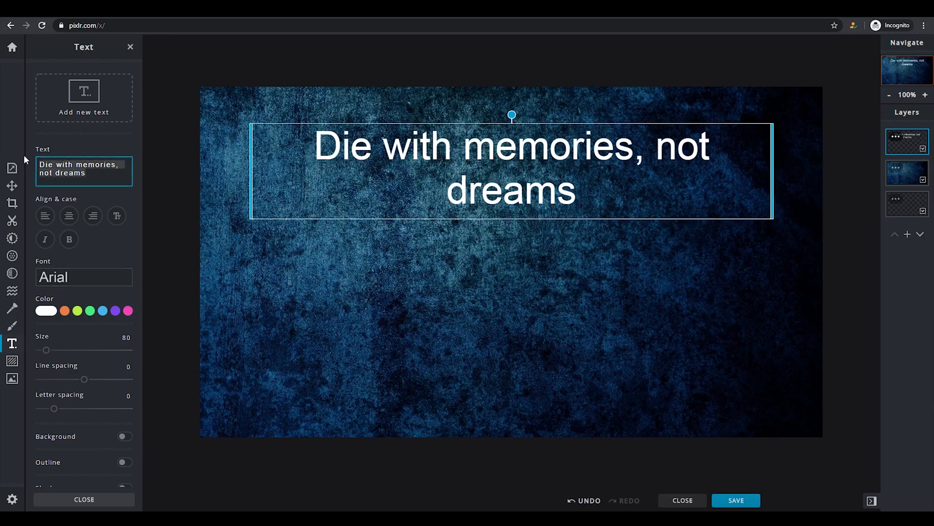
pyautogui.press('BackSpace')
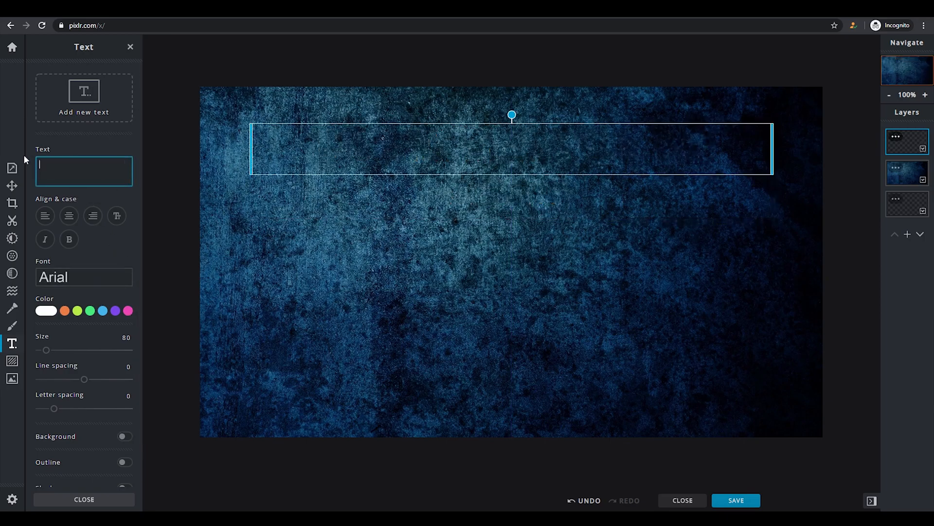
pyautogui.write('youtube')
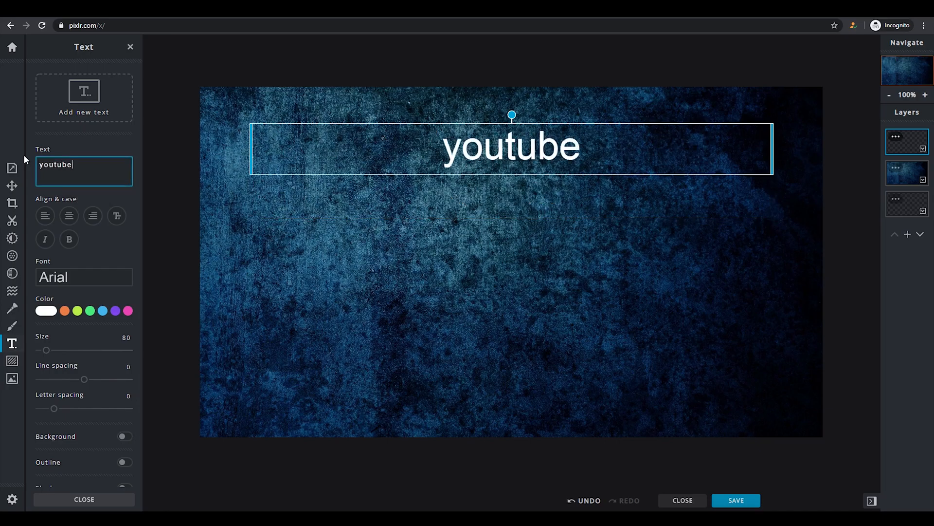
pyautogui.press('Return')
pyautogui.write('thum')
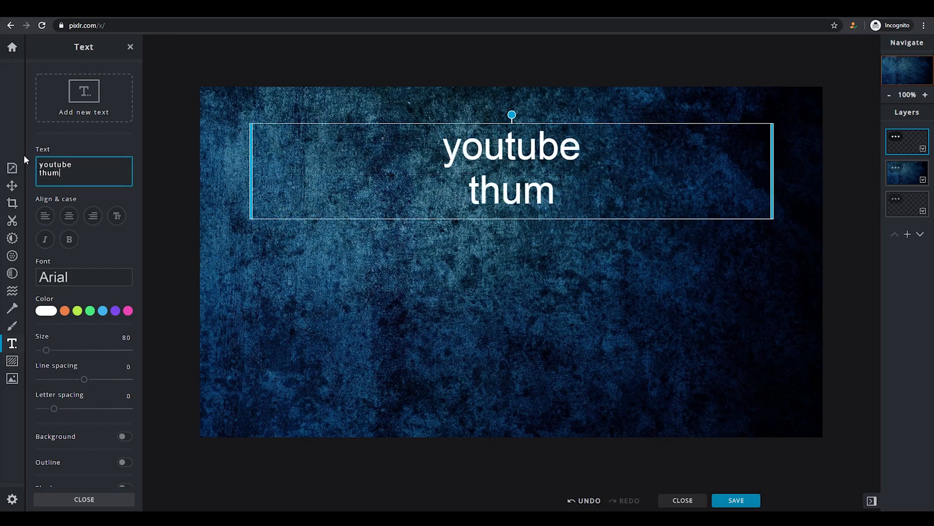
pyautogui.write('bnail')
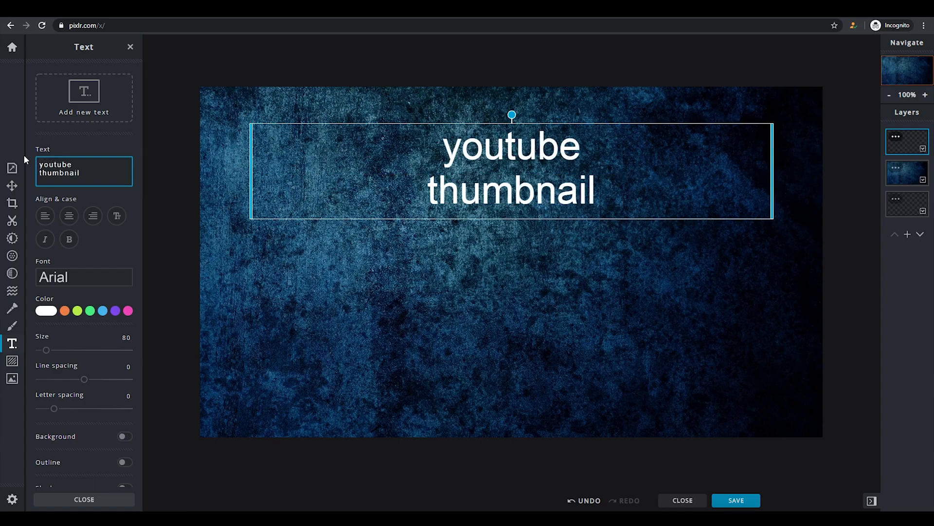
pyautogui.click(515, 179)
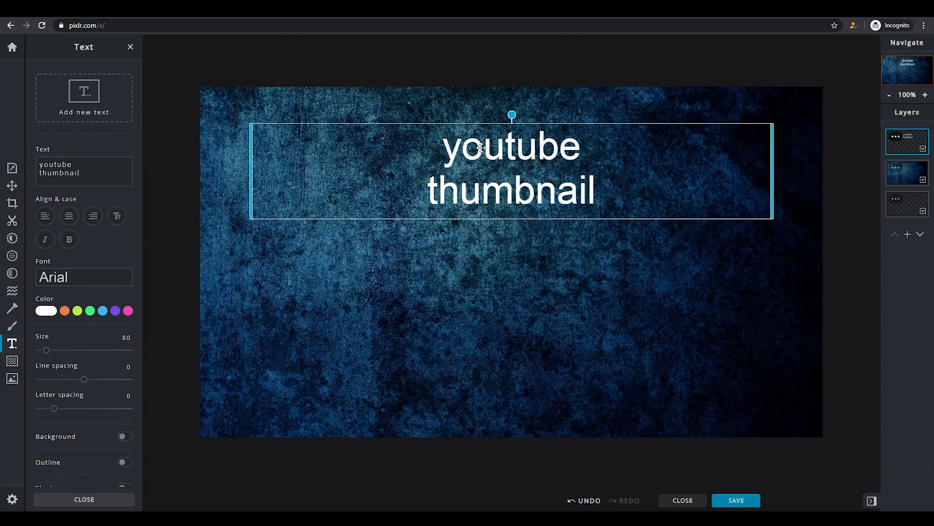
pyautogui.click(88, 278)
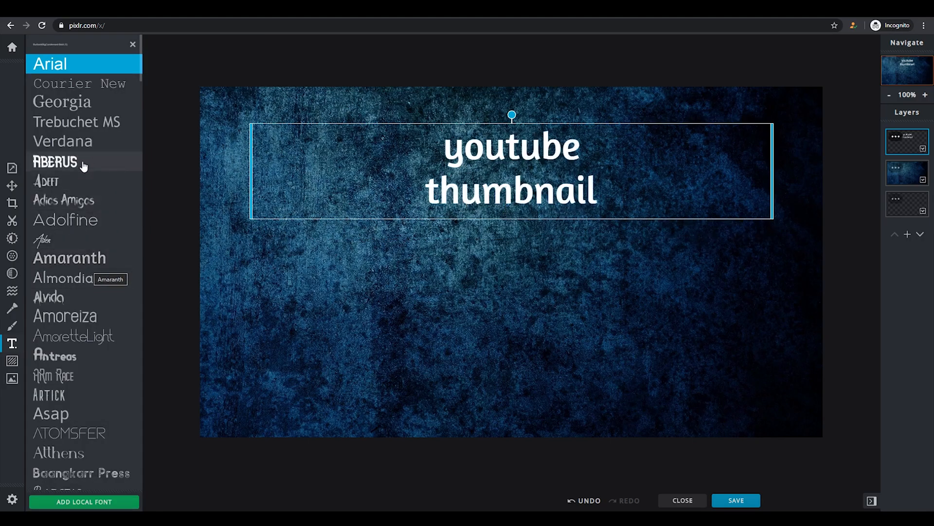
pyautogui.moveTo(141, 80); pyautogui.dragTo(136, 189)
pyautogui.click(132, 44)
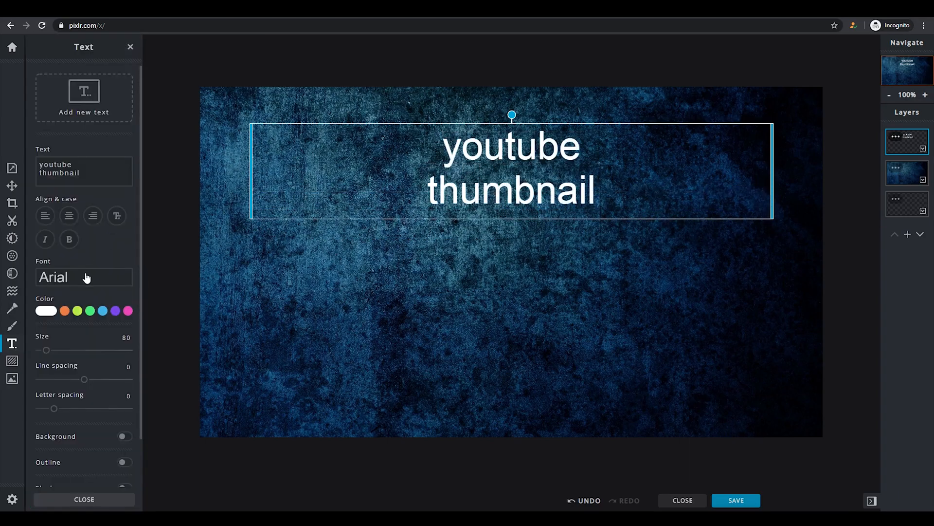
# Change the font of the "youtube thumbnail" title to Daddy Day
pyautogui.click(85, 275)
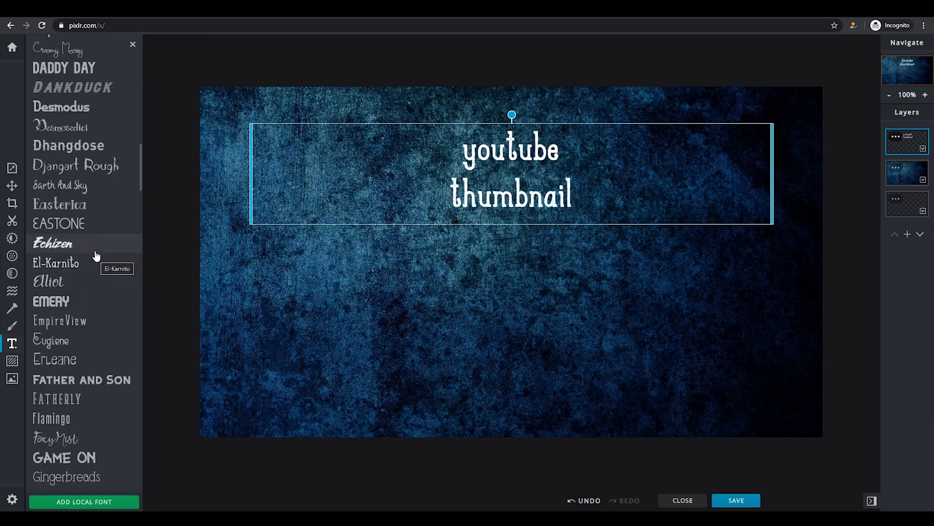
pyautogui.click(86, 71)
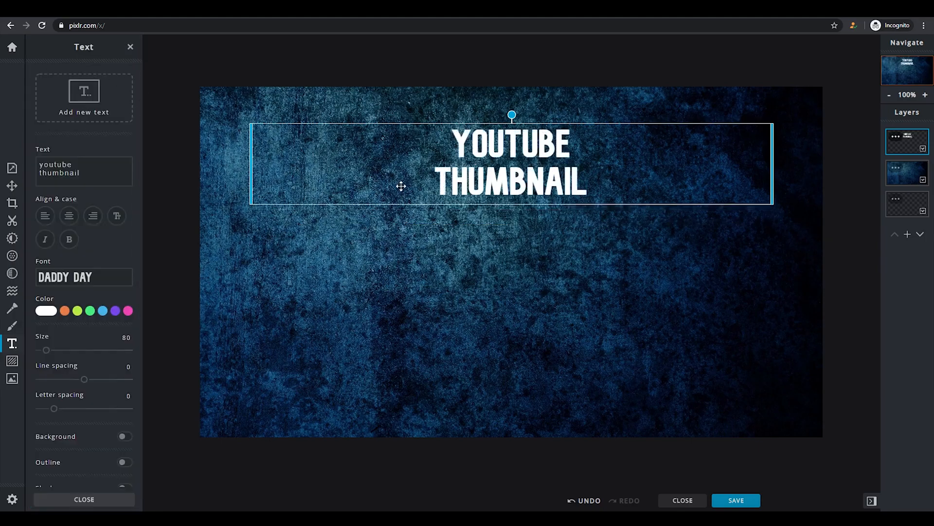
# Enlarge the title text to size 152 and move it up close to the canvas's upper edge
pyautogui.moveTo(471, 170)
pyautogui.mouseDown()
pyautogui.moveTo(461, 170)
pyautogui.moveTo(471, 169)
pyautogui.moveTo(471, 152)
pyautogui.mouseUp()
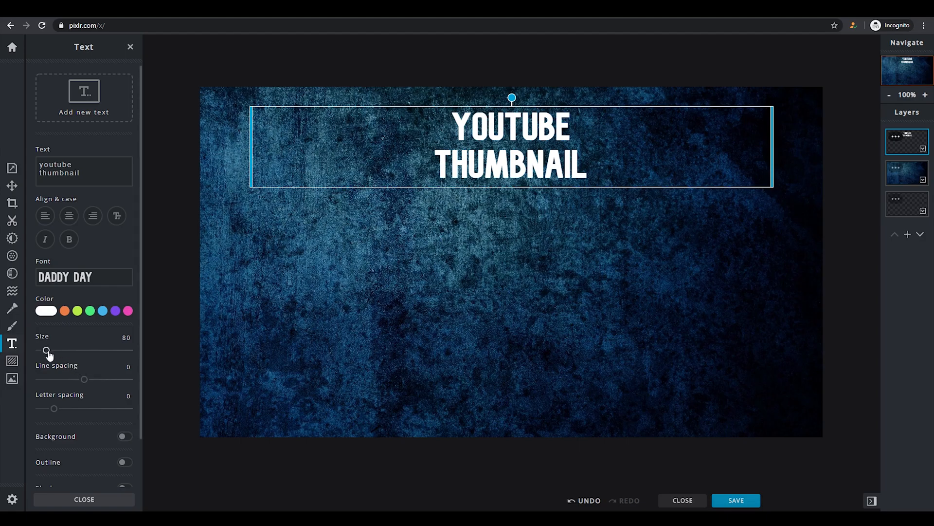
pyautogui.moveTo(48, 352); pyautogui.dragTo(53, 353)
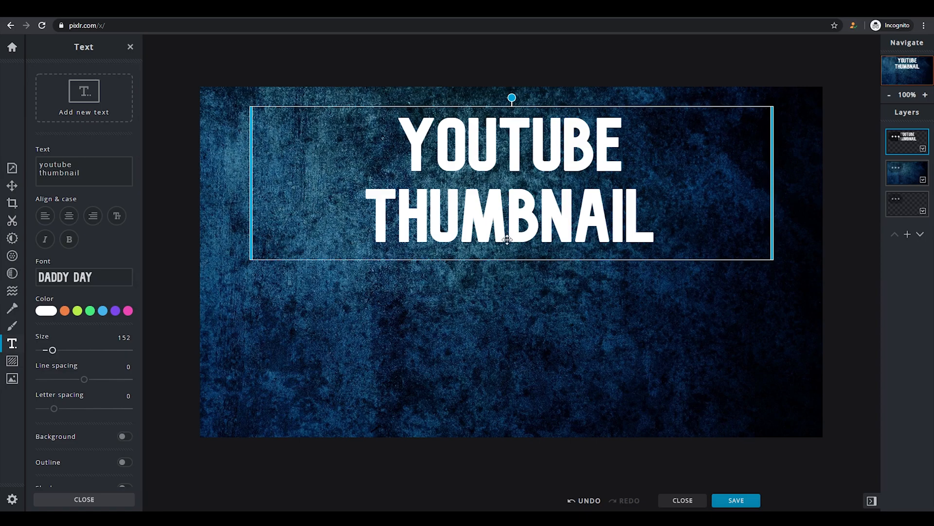
pyautogui.moveTo(536, 227)
pyautogui.mouseDown()
pyautogui.moveTo(518, 224)
pyautogui.moveTo(543, 227)
pyautogui.moveTo(531, 212)
pyautogui.mouseUp()
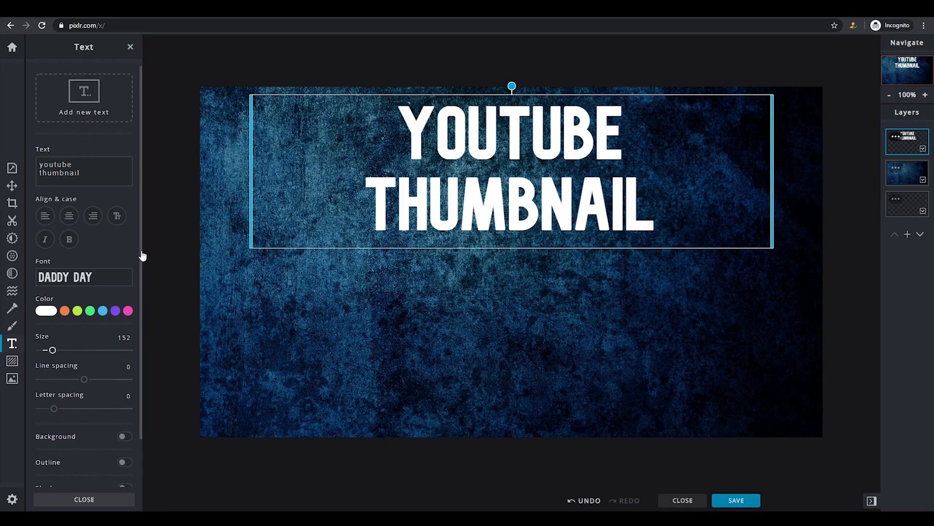
# Enable an outline around the title text
pyautogui.moveTo(141, 254); pyautogui.dragTo(141, 297)
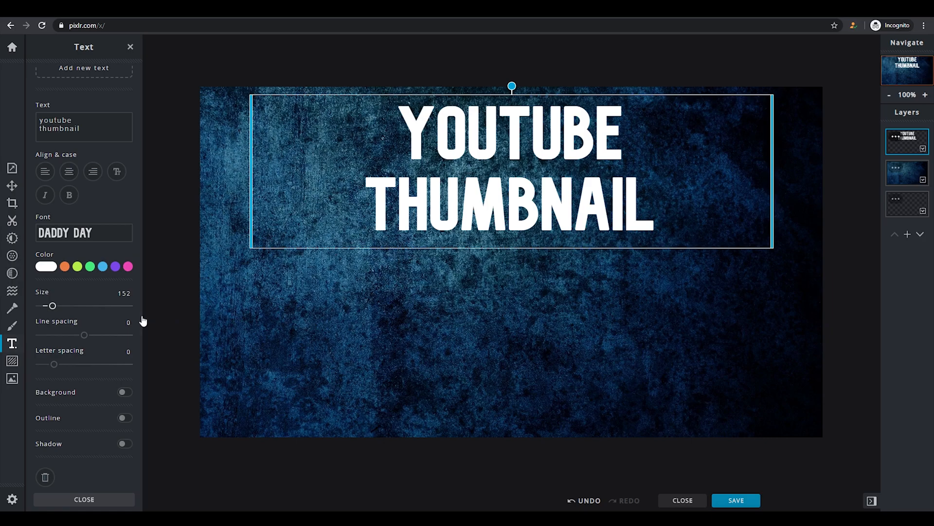
pyautogui.scroll(-1, 140, 327)
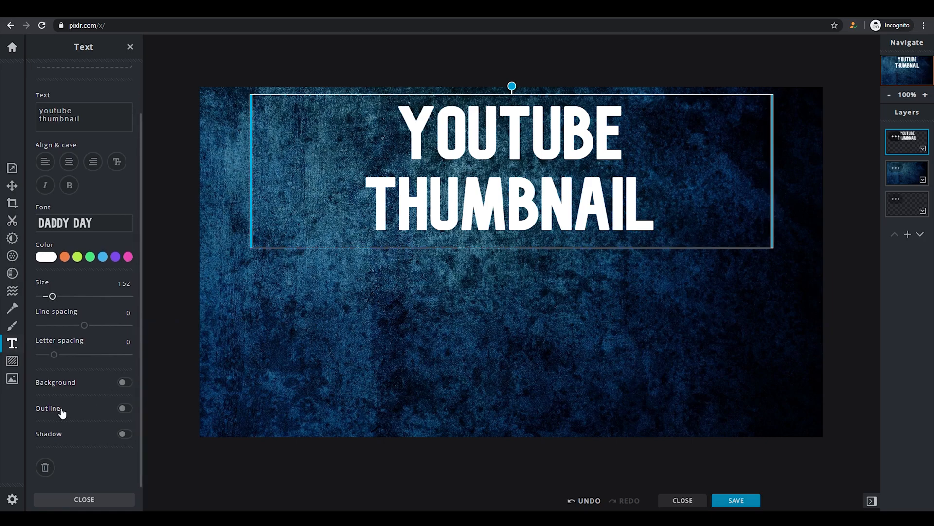
pyautogui.click(123, 408)
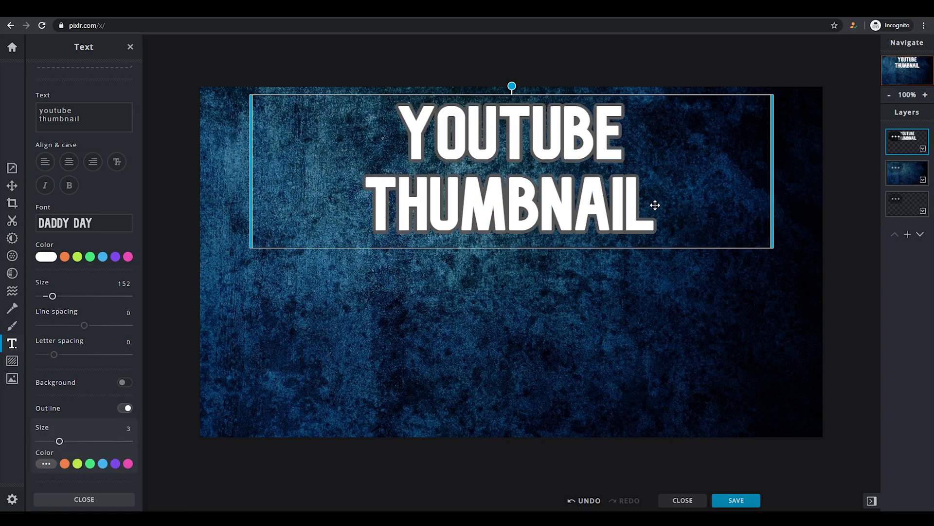
# Set the title's outline color to black and finish editing the text
pyautogui.moveTo(141, 247); pyautogui.dragTo(124, 333)
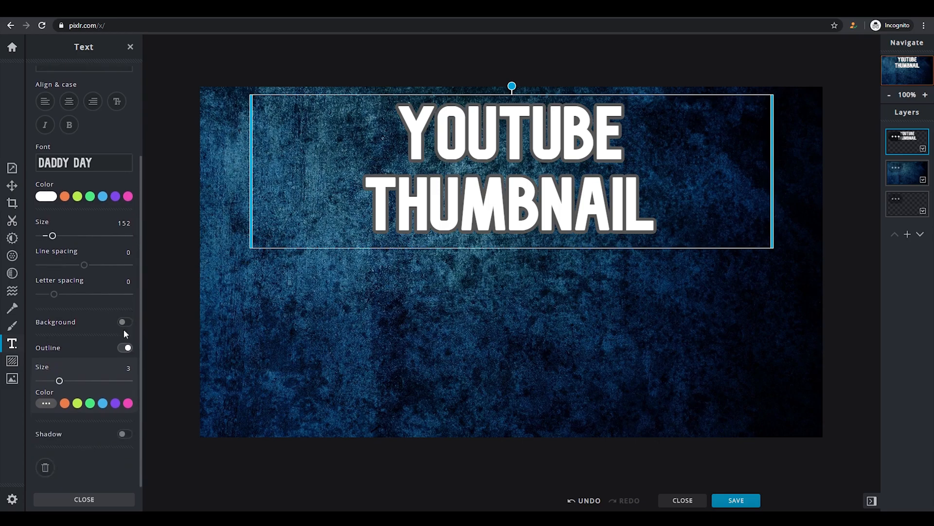
pyautogui.click(46, 403)
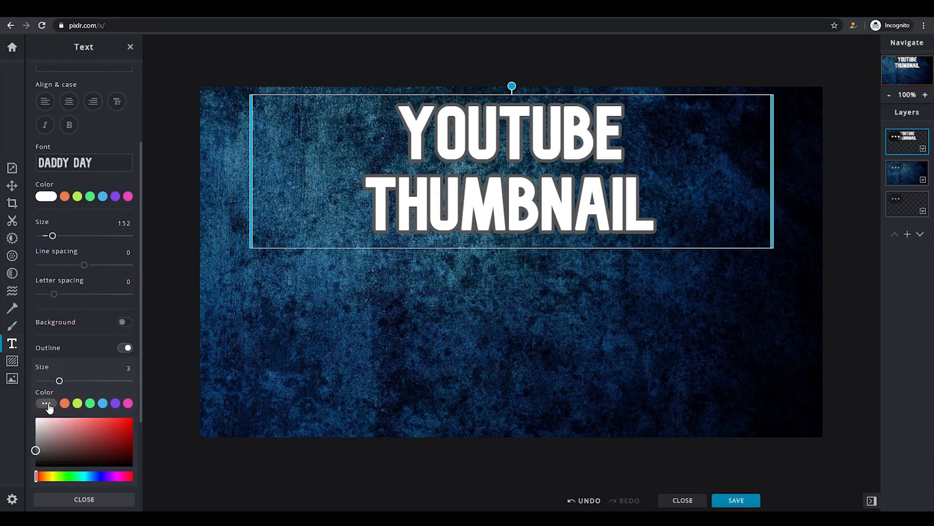
pyautogui.click(49, 407)
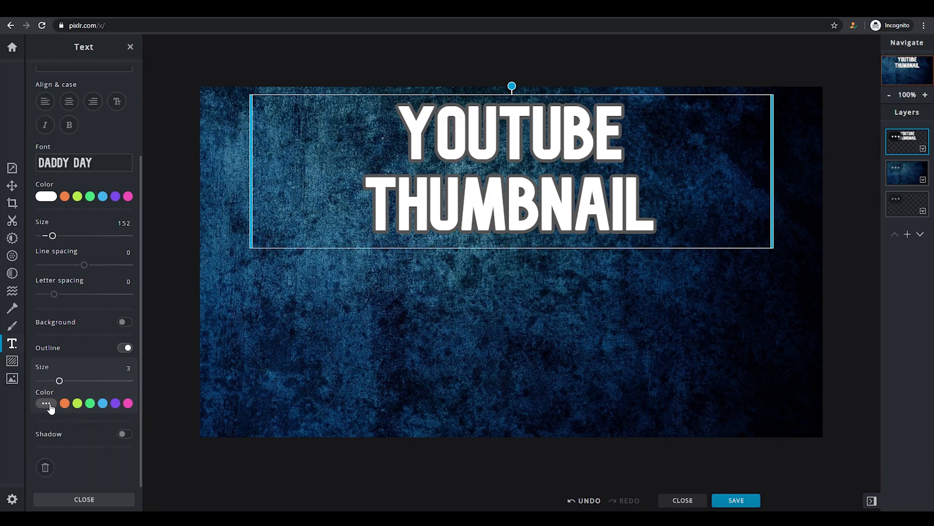
pyautogui.click(52, 407)
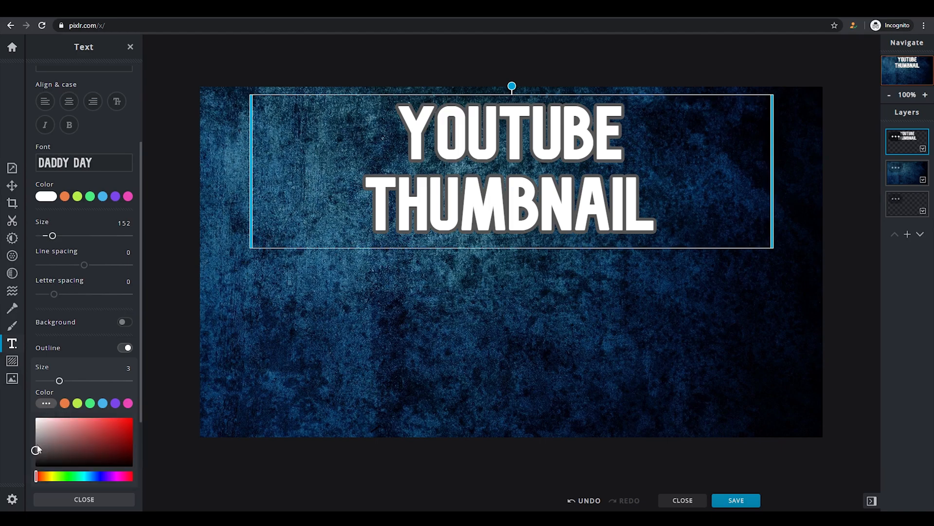
pyautogui.click(65, 440)
pyautogui.moveTo(66, 441); pyautogui.dragTo(138, 482)
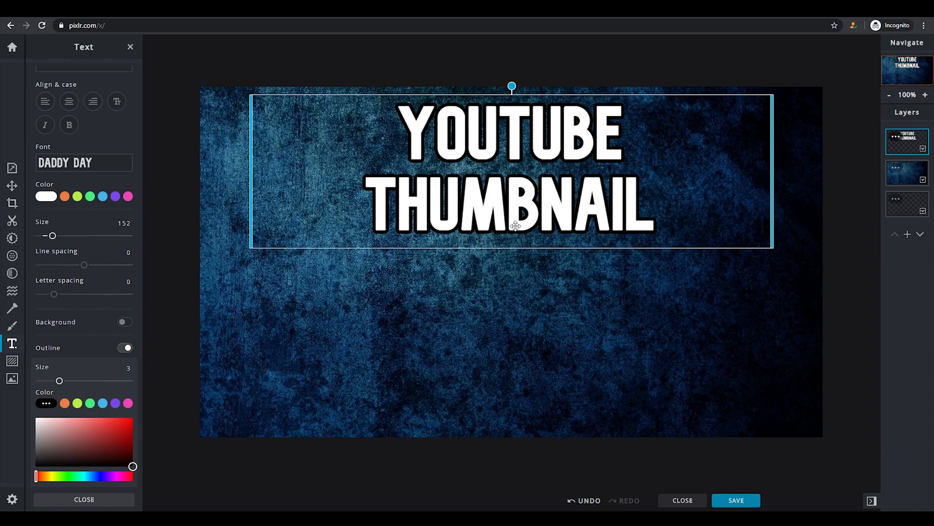
pyautogui.scroll(-1, 136, 452)
pyautogui.scroll(-1, 129, 482)
pyautogui.scroll(1, 131, 475)
pyautogui.scroll(3, 134, 461)
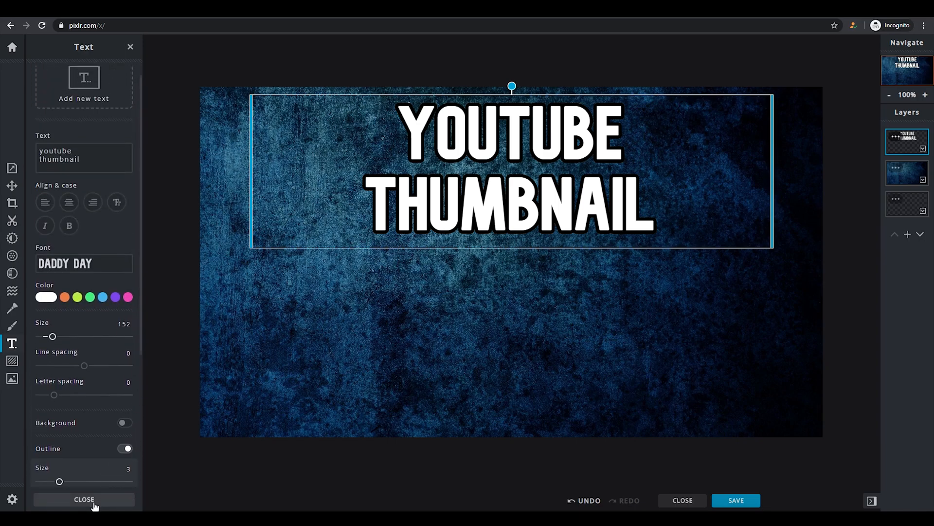
pyautogui.click(84, 499)
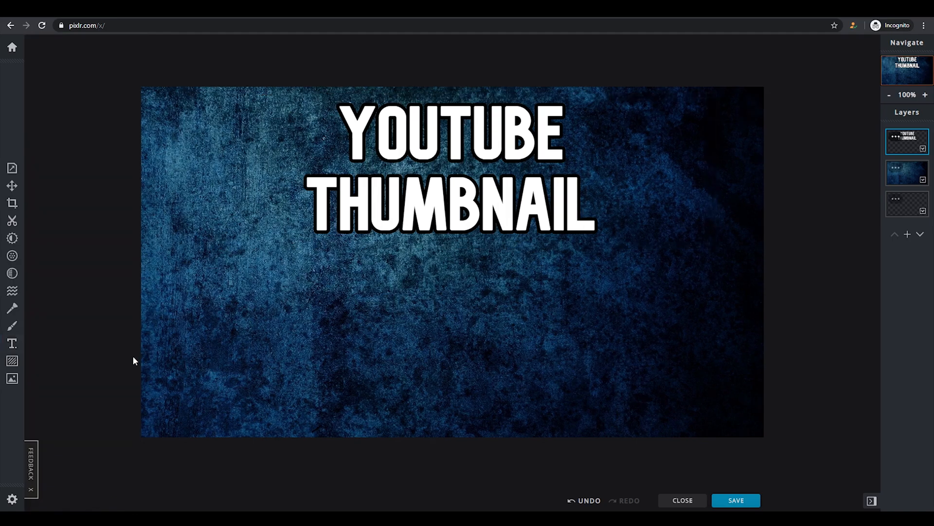
# Apply a Blur filter of 26 to the blue background image layer
pyautogui.click(14, 258)
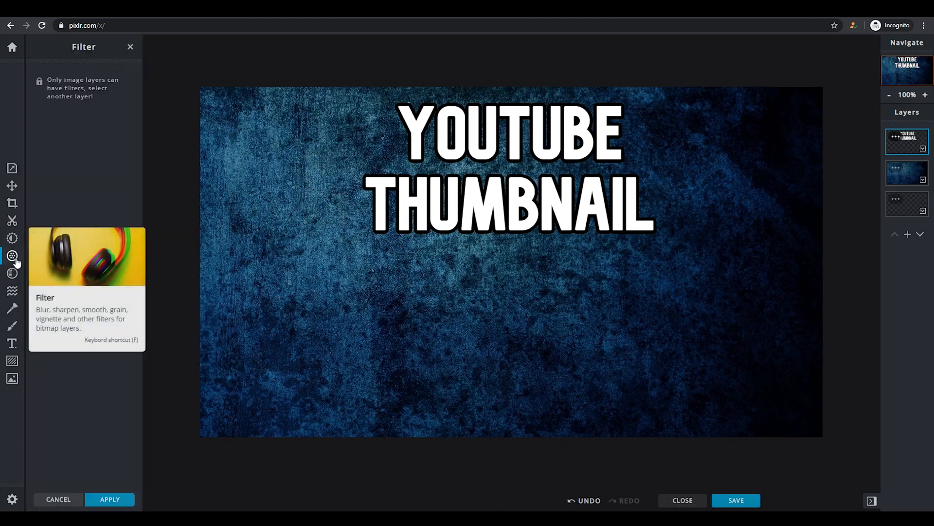
pyautogui.click(893, 174)
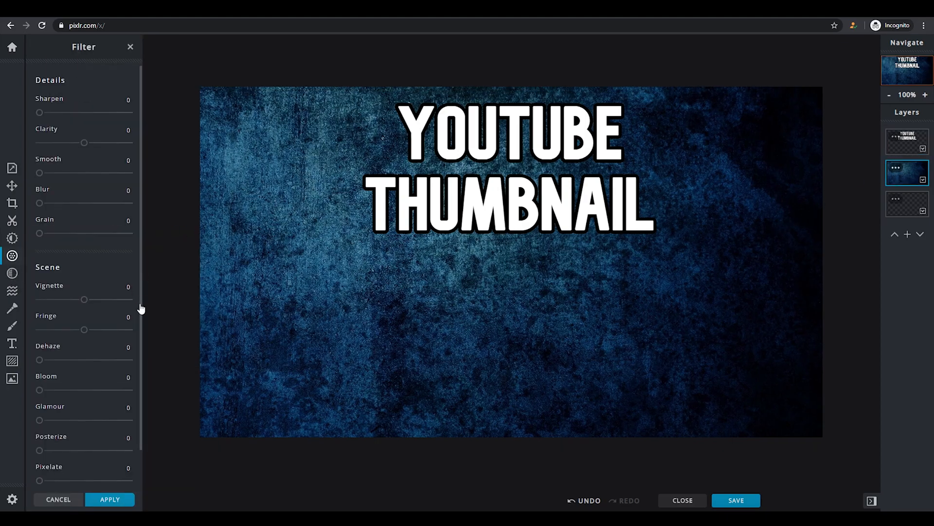
pyautogui.moveTo(41, 207); pyautogui.dragTo(63, 207)
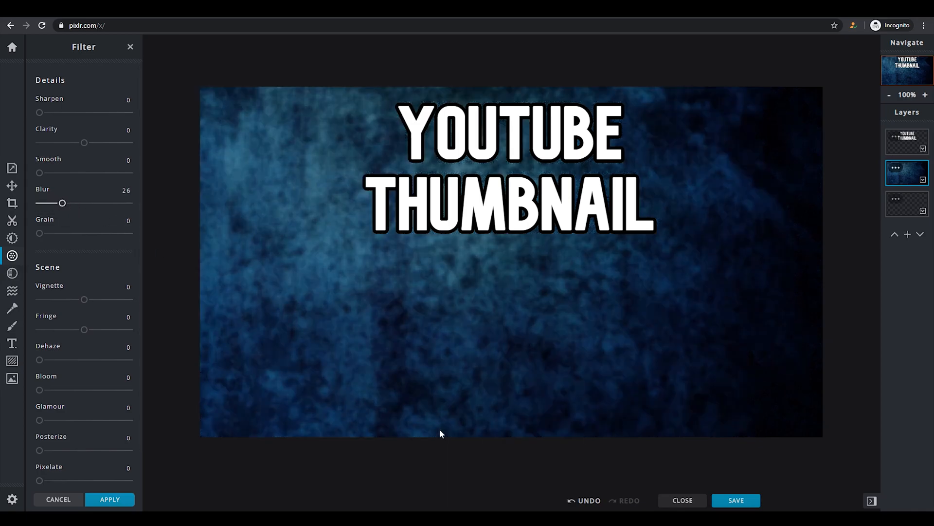
pyautogui.click(110, 499)
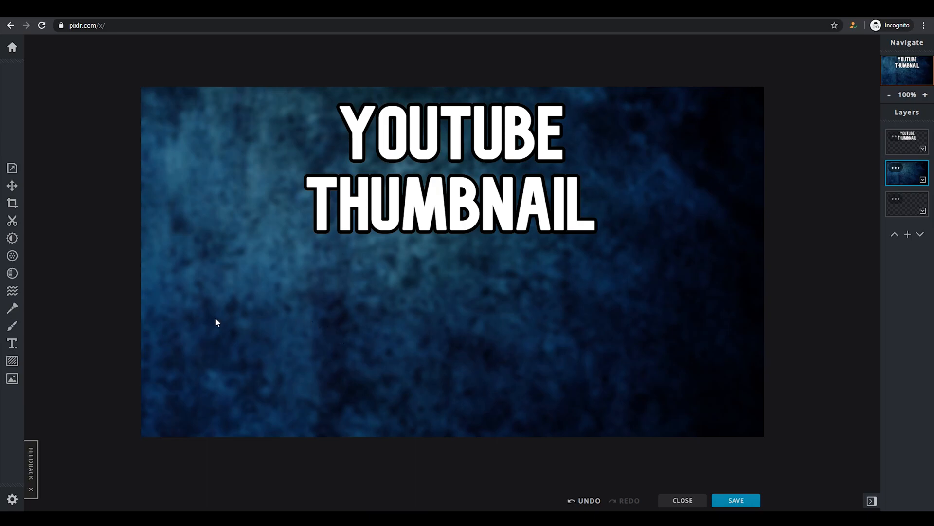
# Add the skeleton-suited character image from the computer as a new layer in the current document
pyautogui.click(12, 380)
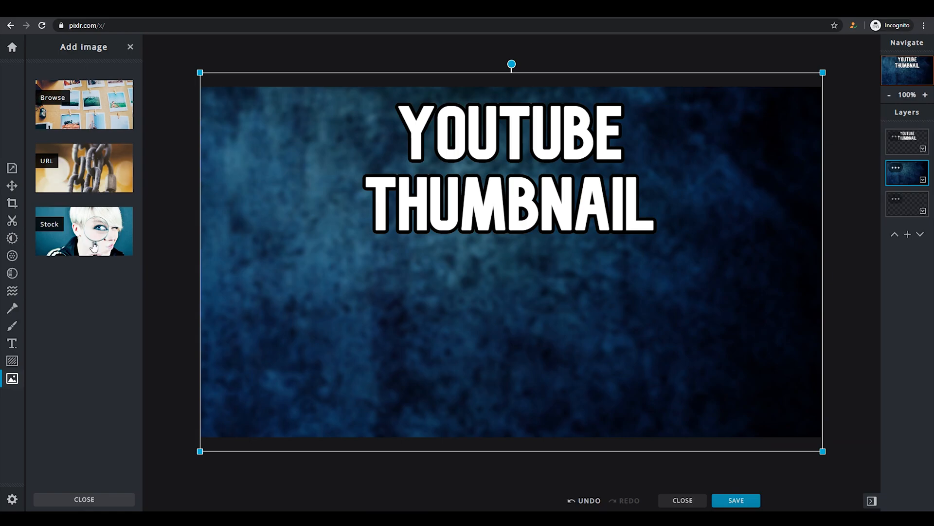
pyautogui.click(79, 95)
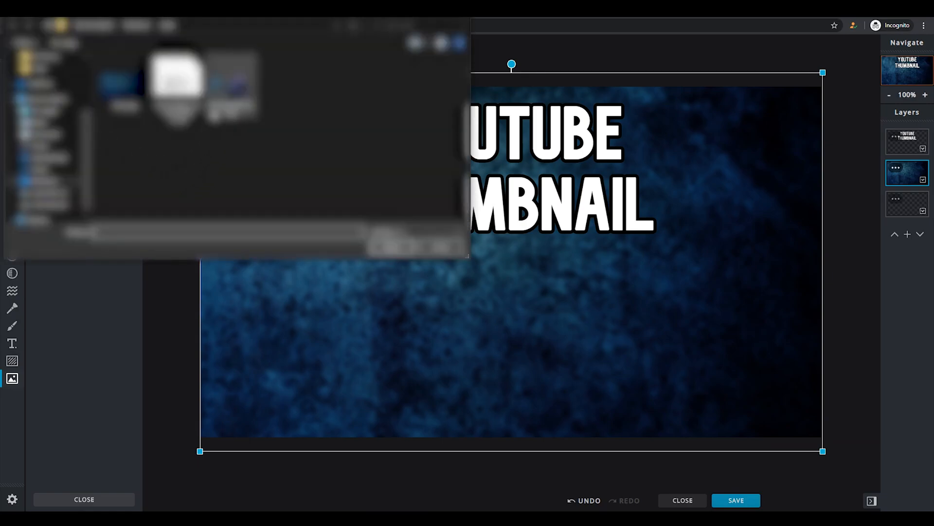
pyautogui.click(232, 85)
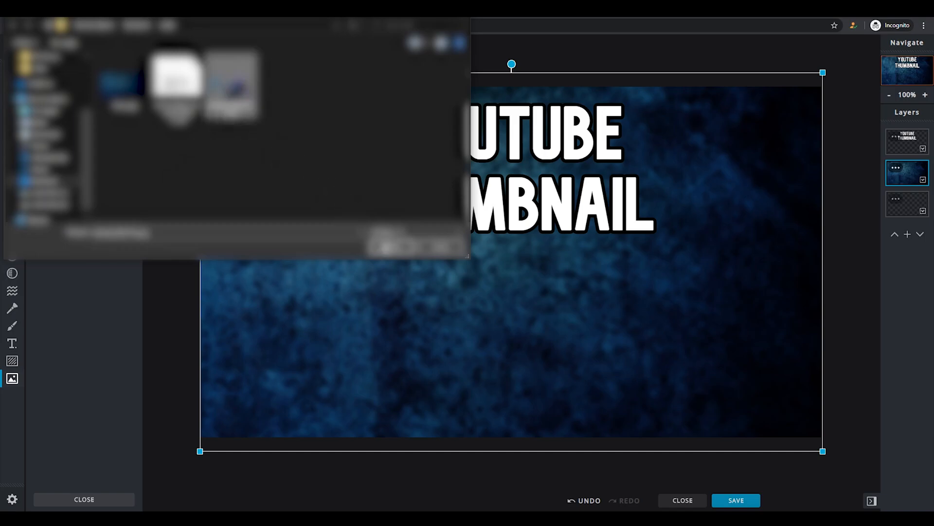
pyautogui.click(380, 247)
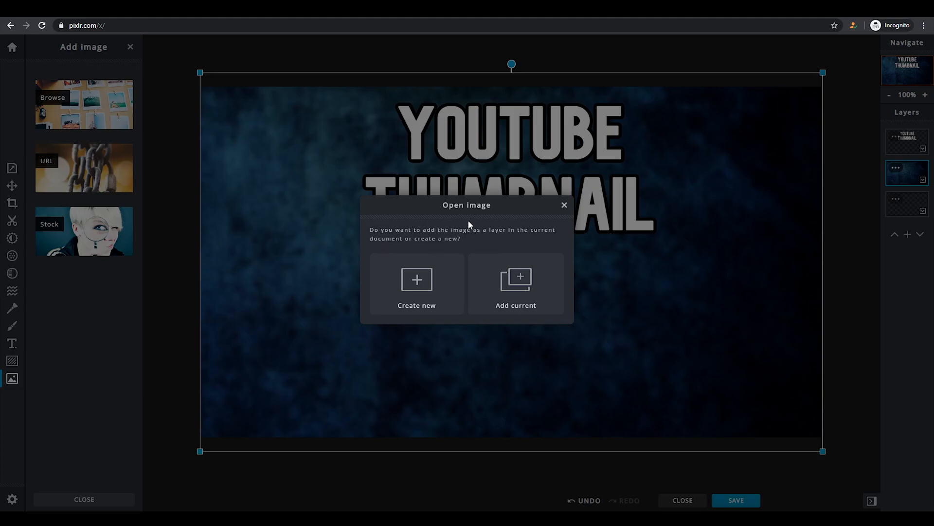
pyautogui.click(516, 285)
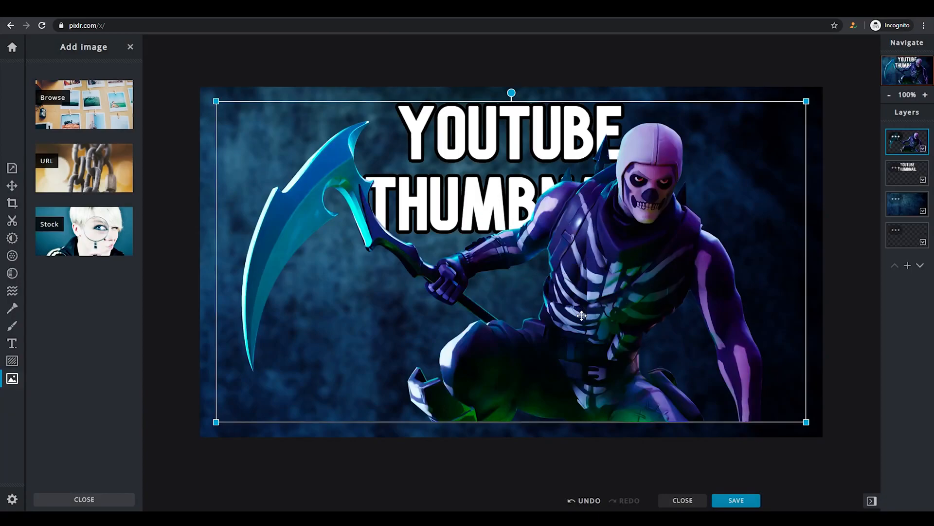
# Shrink the character image and place it below the title, flush with the canvas's lower edge, then deselect it
pyautogui.moveTo(581, 315); pyautogui.dragTo(579, 331)
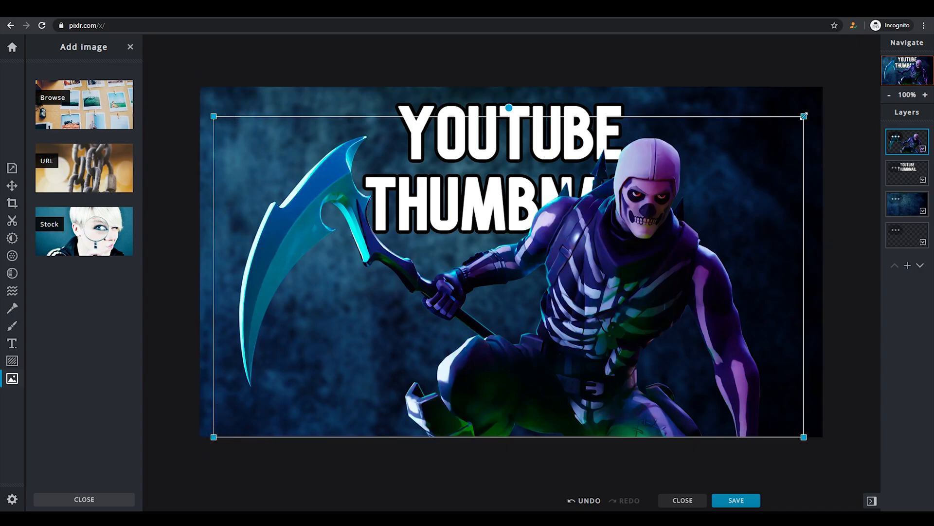
pyautogui.moveTo(804, 116); pyautogui.dragTo(624, 246)
pyautogui.moveTo(478, 312); pyautogui.dragTo(544, 309)
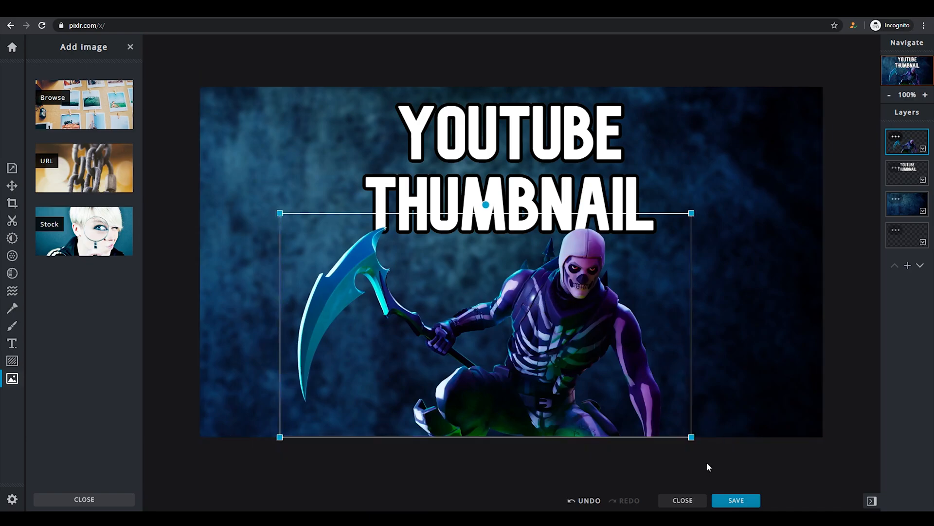
pyautogui.click(181, 342)
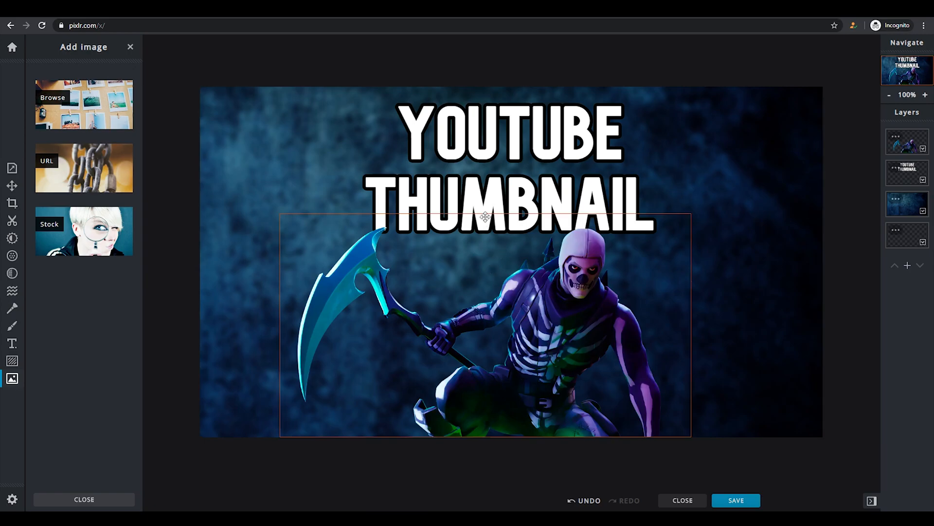
# Start saving the image and name the file "thumbnail"
pyautogui.click(742, 503)
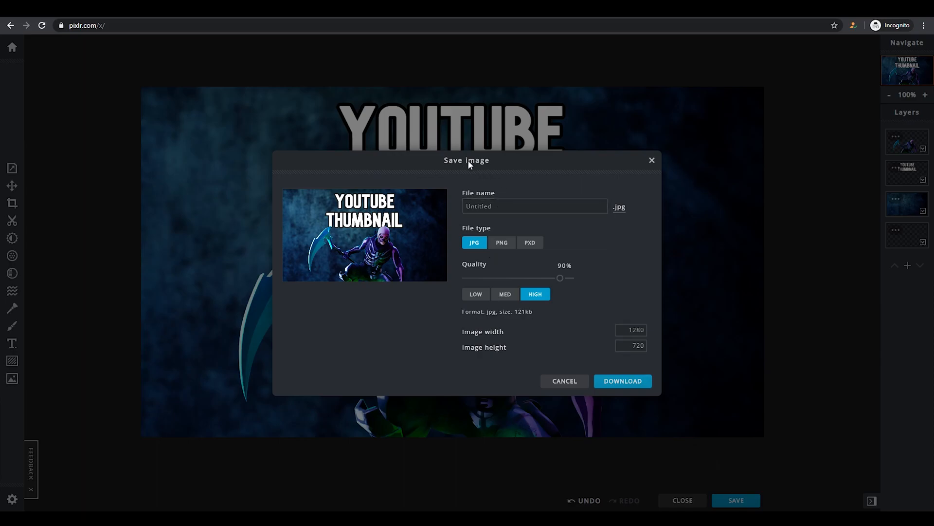
pyautogui.click(506, 205)
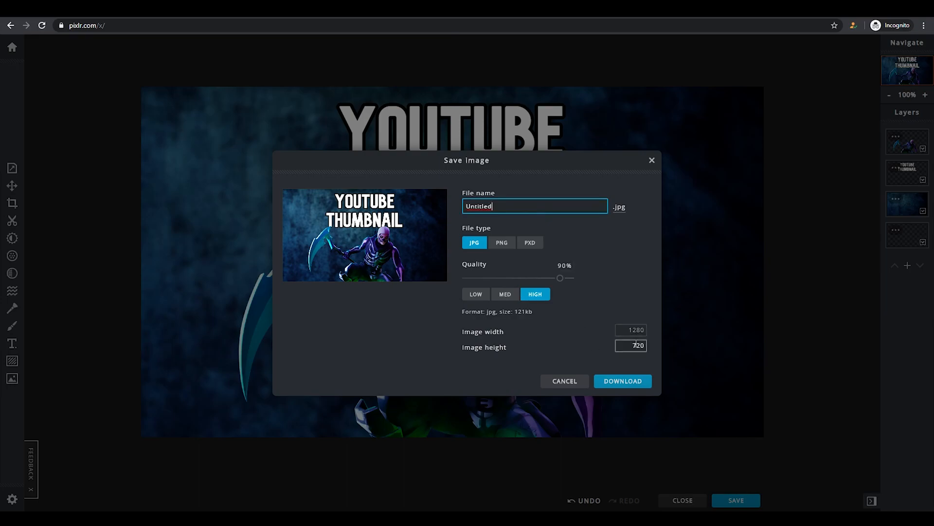
pyautogui.hotkey('shift', 'Left')
pyautogui.hotkey('shift', 'Left')
pyautogui.hotkey('shift', 'Left')
pyautogui.hotkey('shift', 'Left')
pyautogui.hotkey('shift', 'Left')
pyautogui.hotkey('shift', 'Left')
pyautogui.hotkey('shift', 'Left')
pyautogui.hotkey('shift', 'Left')
pyautogui.write('thumbnail')
pyautogui.click(446, 202)
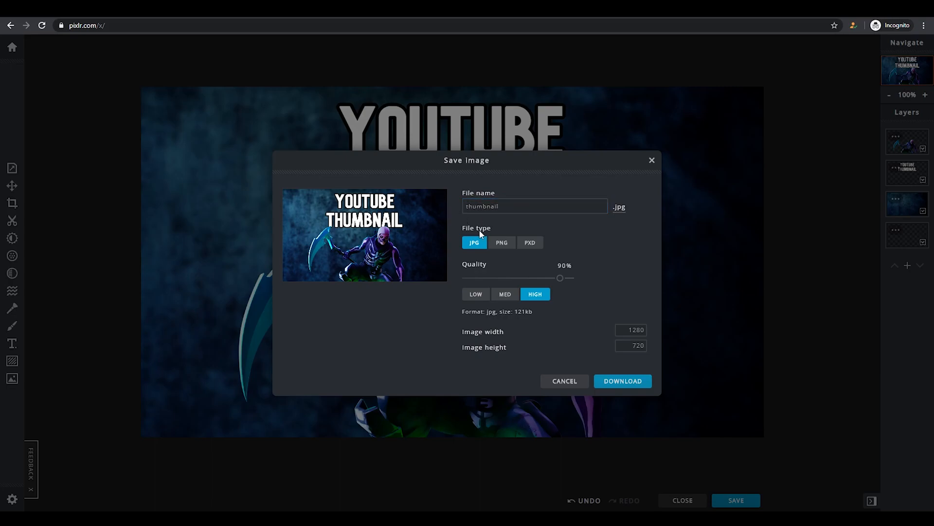
# Choose PNG as the file type and download the thumbnail image
pyautogui.click(502, 247)
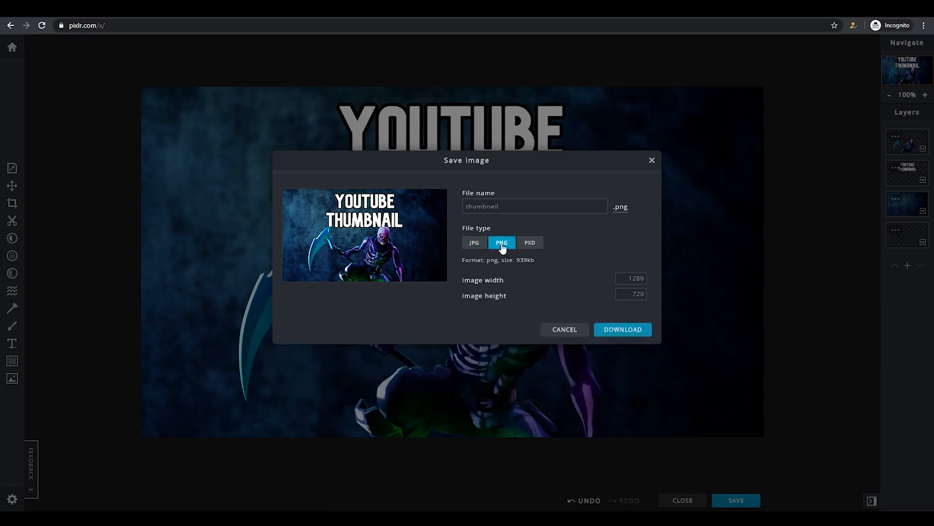
pyautogui.moveTo(516, 261); pyautogui.dragTo(535, 260)
pyautogui.click(535, 260)
pyautogui.click(622, 279)
pyautogui.click(631, 294)
pyautogui.click(639, 276)
pyautogui.press('Tab')
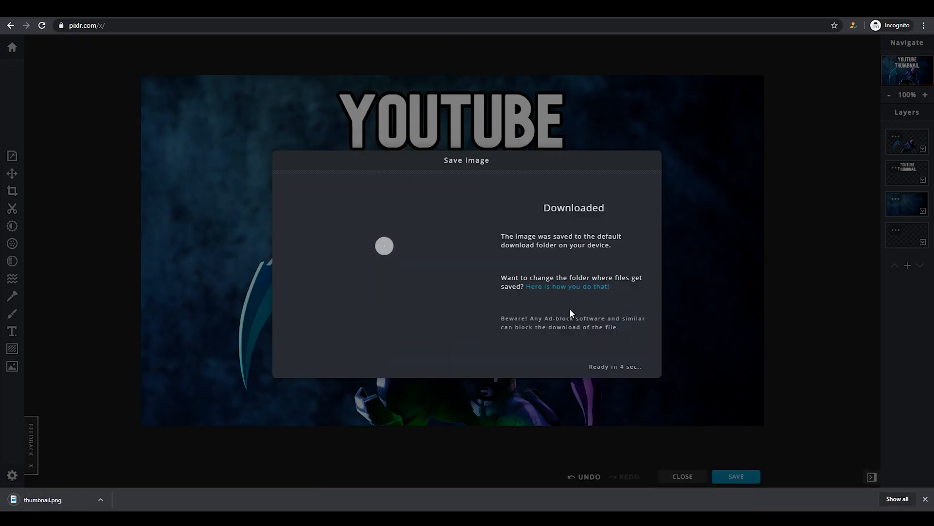
# Open the downloaded thumbnail.png in Photos and examine the finished thumbnail
pyautogui.click(73, 498)
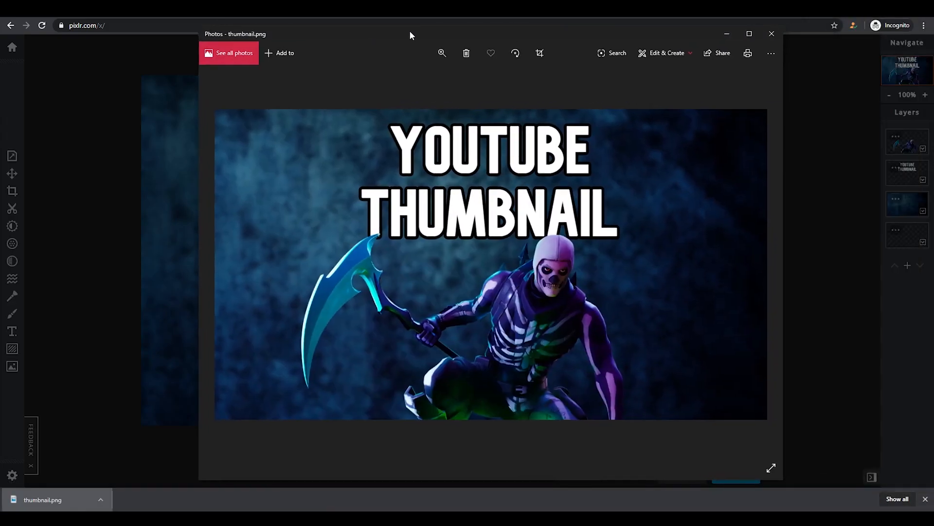
pyautogui.moveTo(410, 32); pyautogui.dragTo(390, 32)
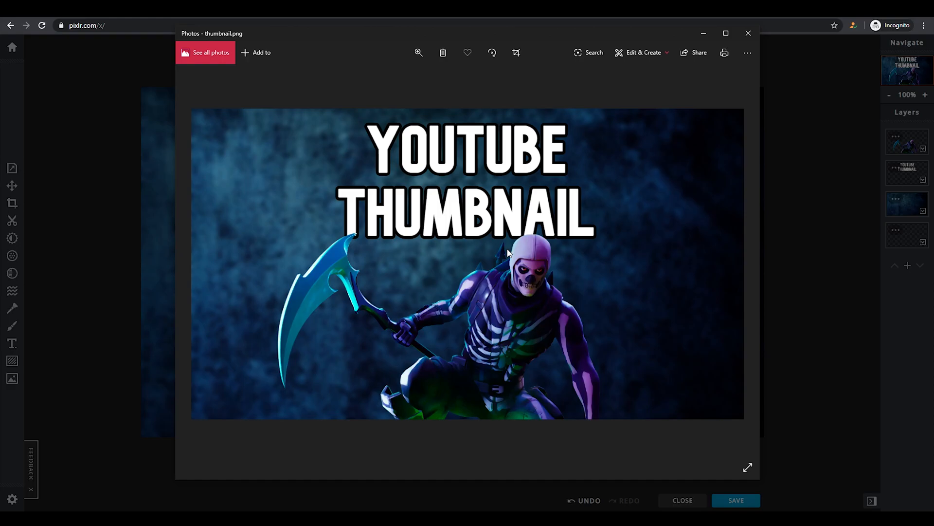
pyautogui.moveTo(428, 36); pyautogui.dragTo(425, 28)
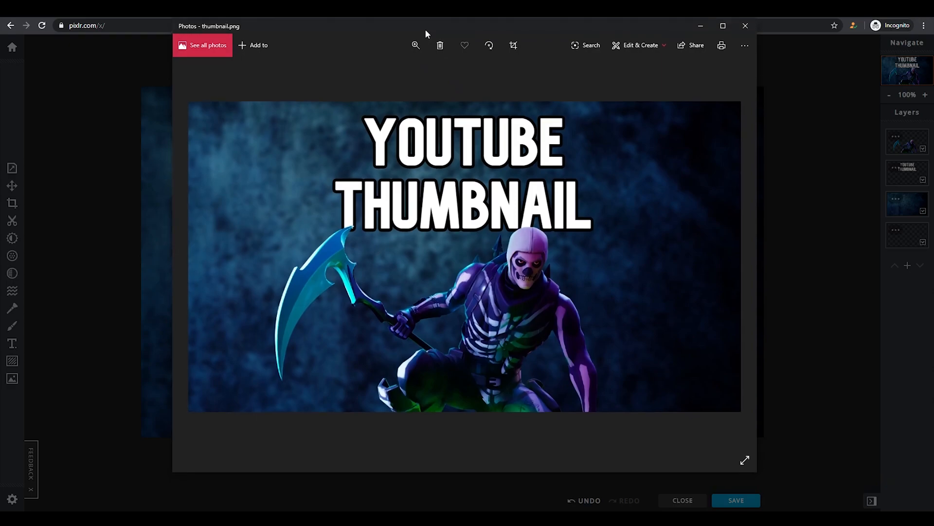
pyautogui.moveTo(425, 29); pyautogui.dragTo(433, 31)
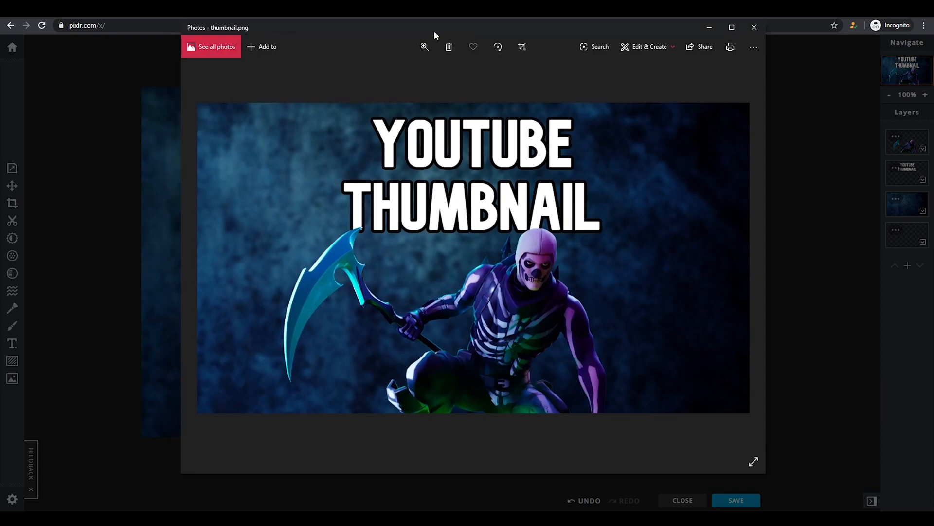
pyautogui.moveTo(433, 30); pyautogui.dragTo(447, 38)
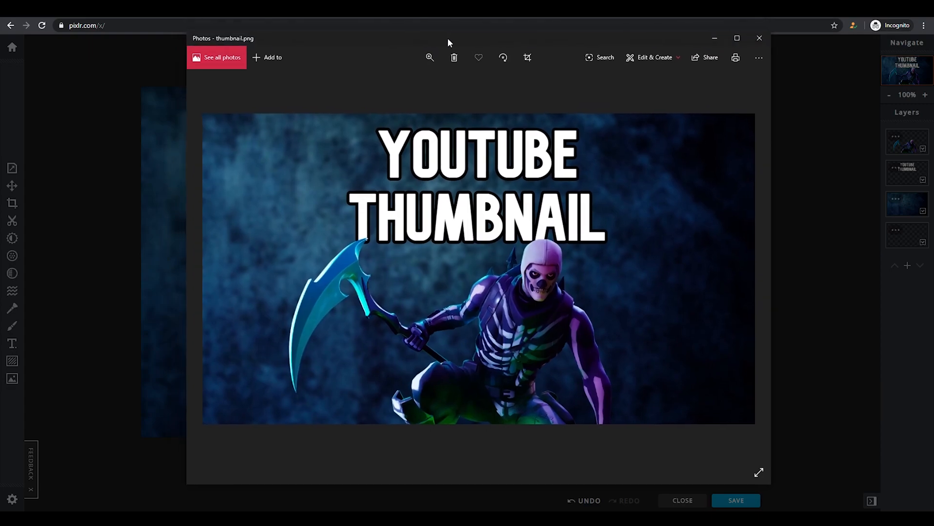